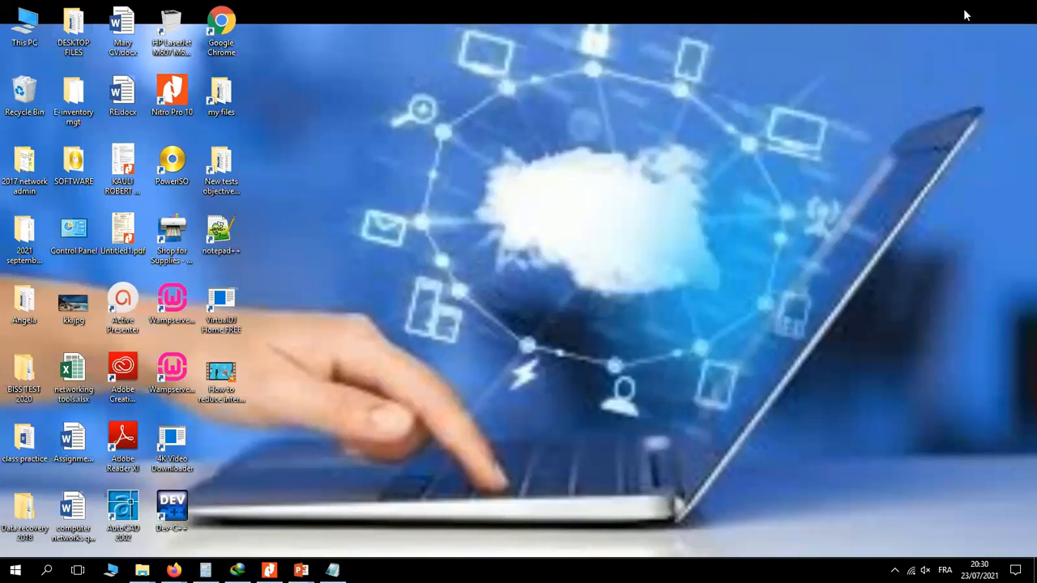
# - Bring up the page-numbering plan in Notepad and open the recent document My report.docx in Word, dismissing the update notice
pyautogui.click(333, 571)
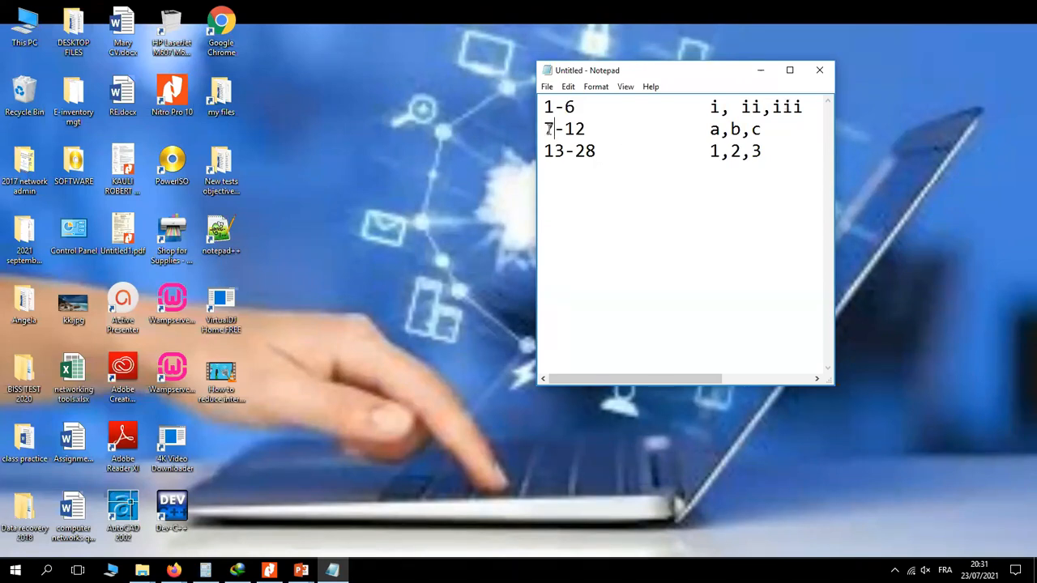
pyautogui.click(603, 130)
pyautogui.click(14, 573)
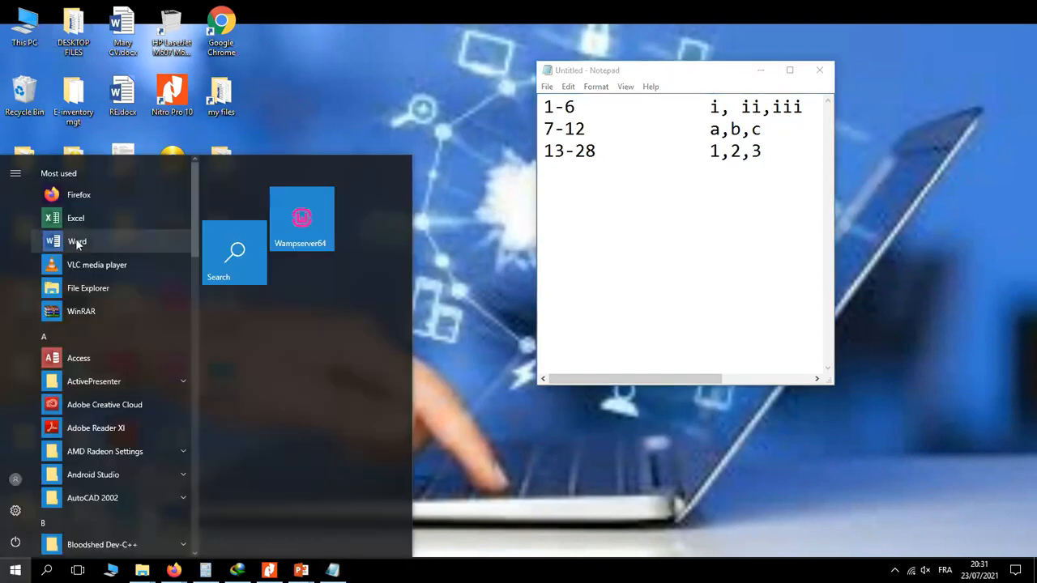
pyautogui.rightClick(77, 240)
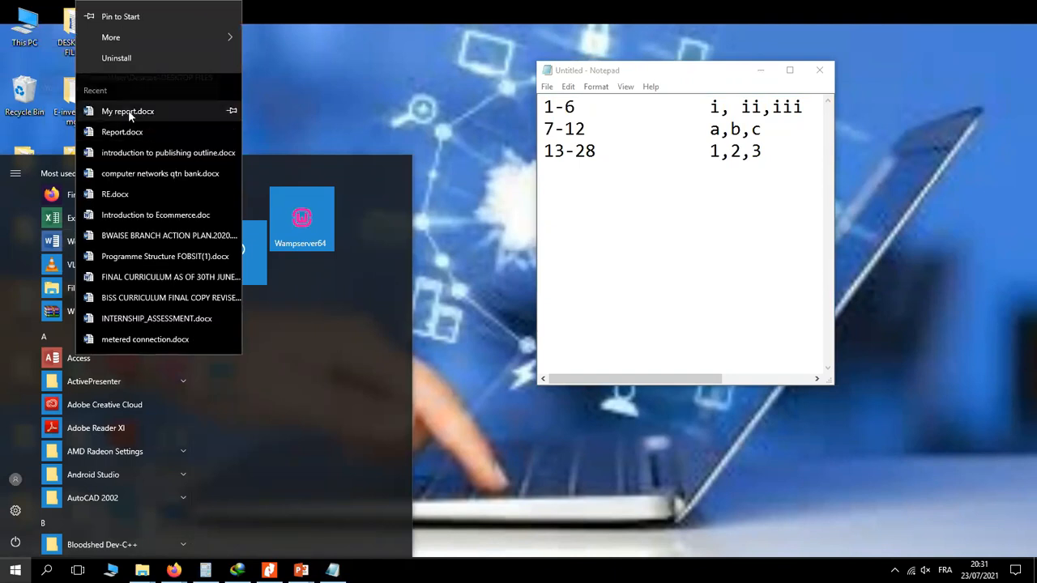
pyautogui.click(128, 111)
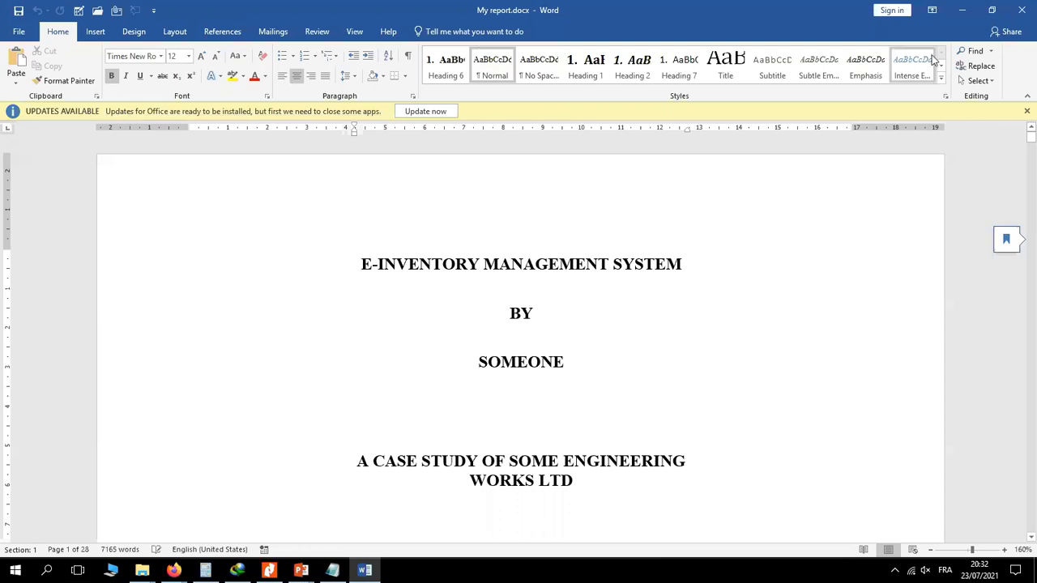
pyautogui.click(1027, 112)
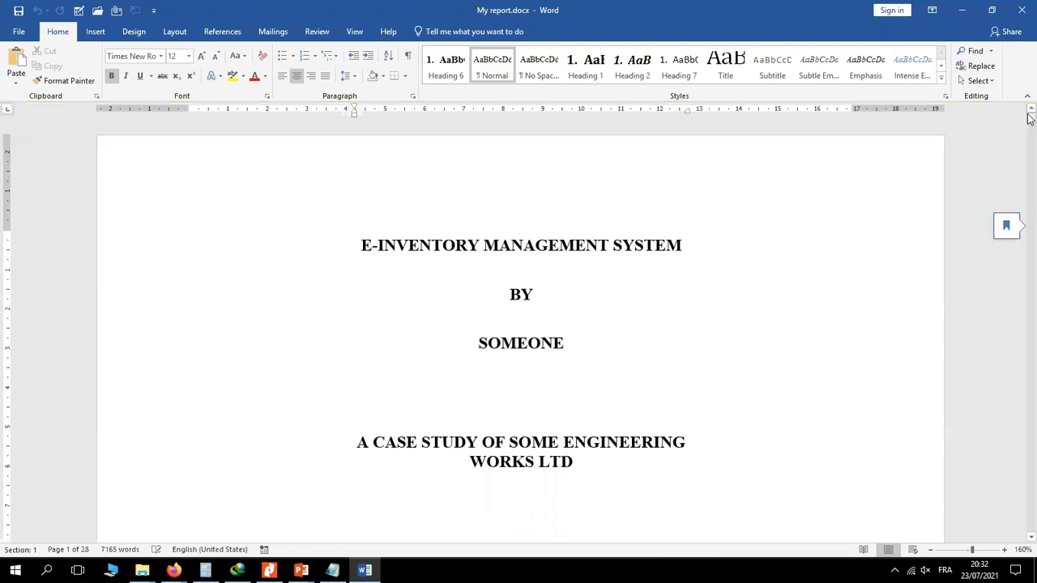
# - Inspect the cover page's footer area and check the page ranges and number styles in the Notepad plan
pyautogui.moveTo(1030, 119); pyautogui.dragTo(1032, 135)
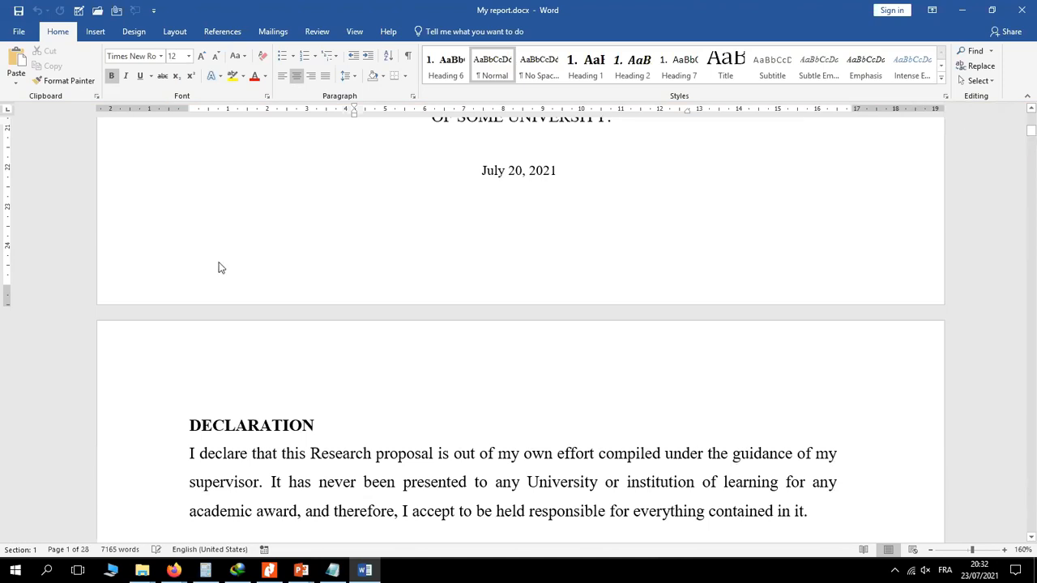
pyautogui.click(140, 290)
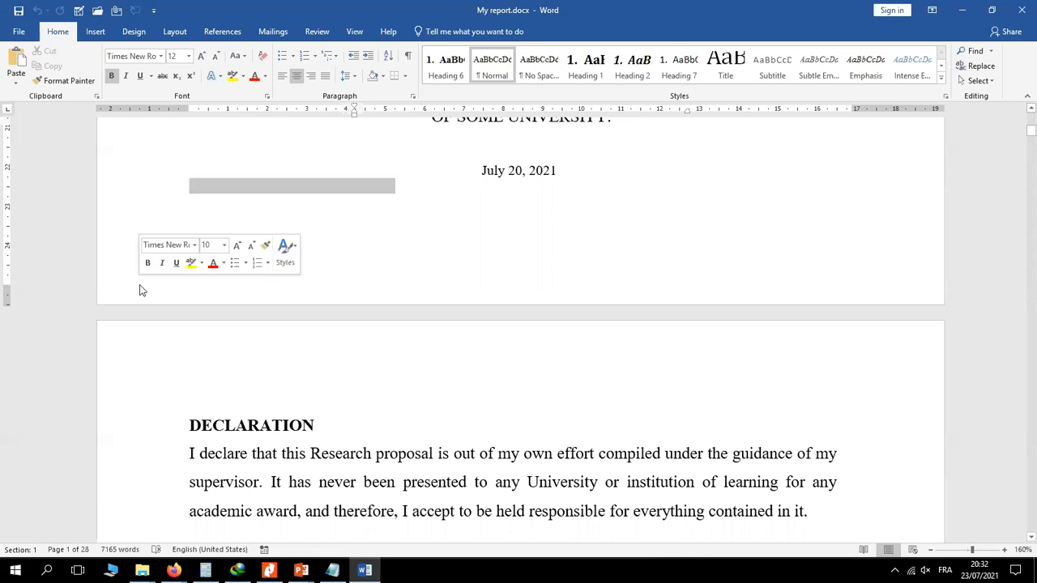
pyautogui.doubleClick(139, 290)
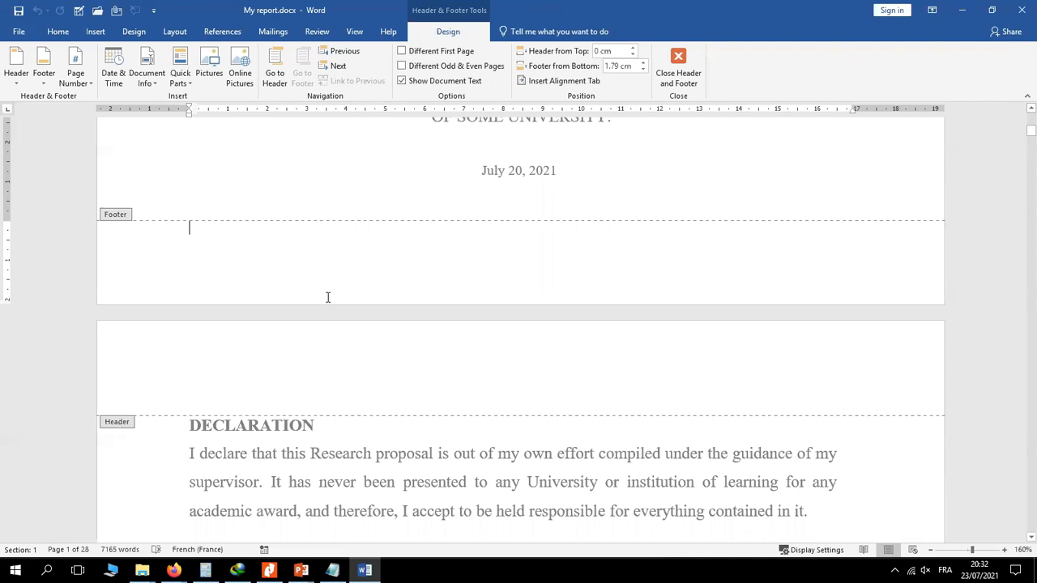
pyautogui.click(679, 57)
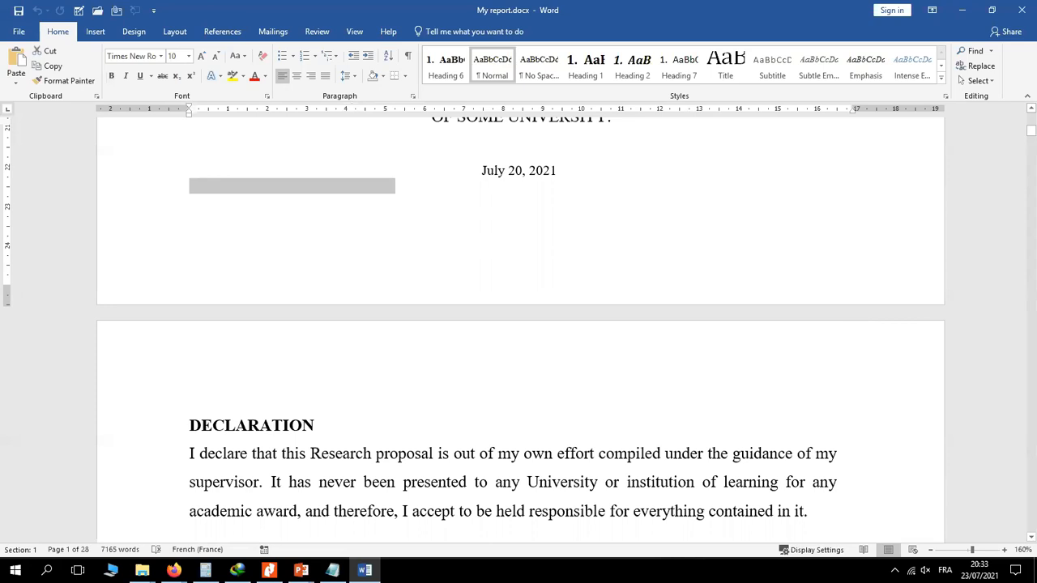
pyautogui.click(332, 571)
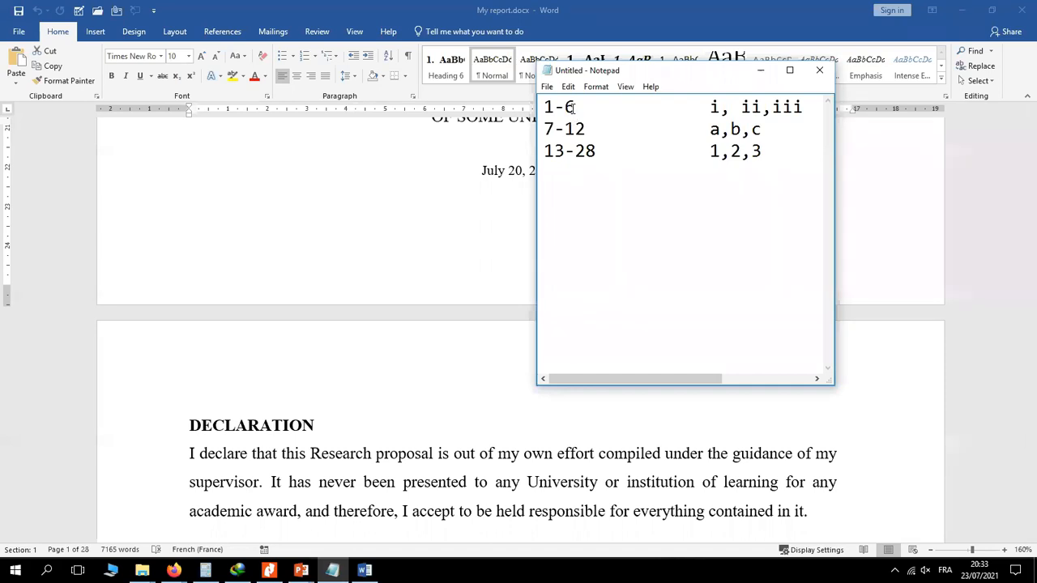
pyautogui.click(763, 71)
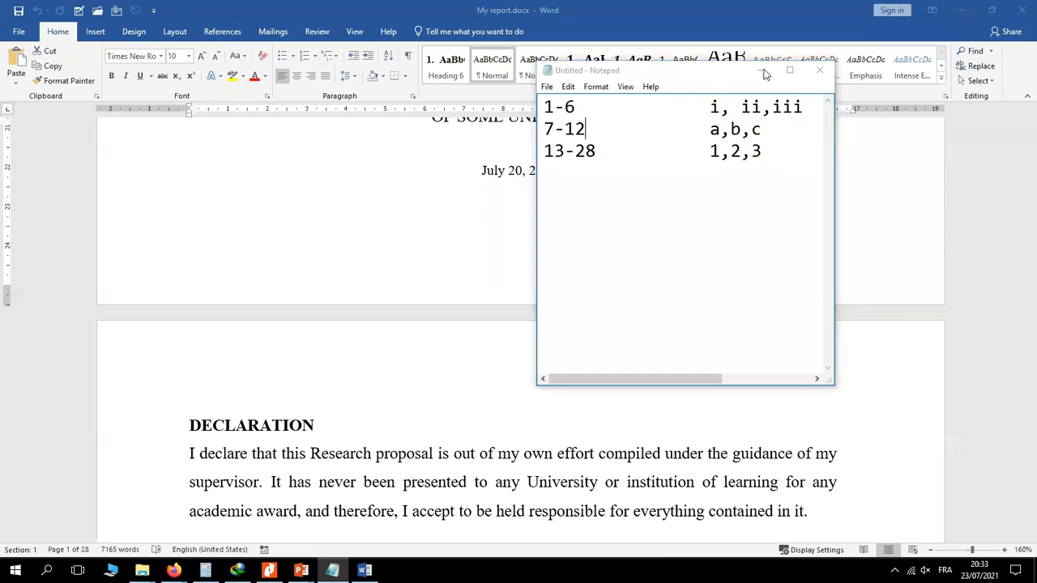
# - Insert a Continuous section break directly before the CHAPTER ONE heading
pyautogui.moveTo(1032, 135); pyautogui.dragTo(1023, 197)
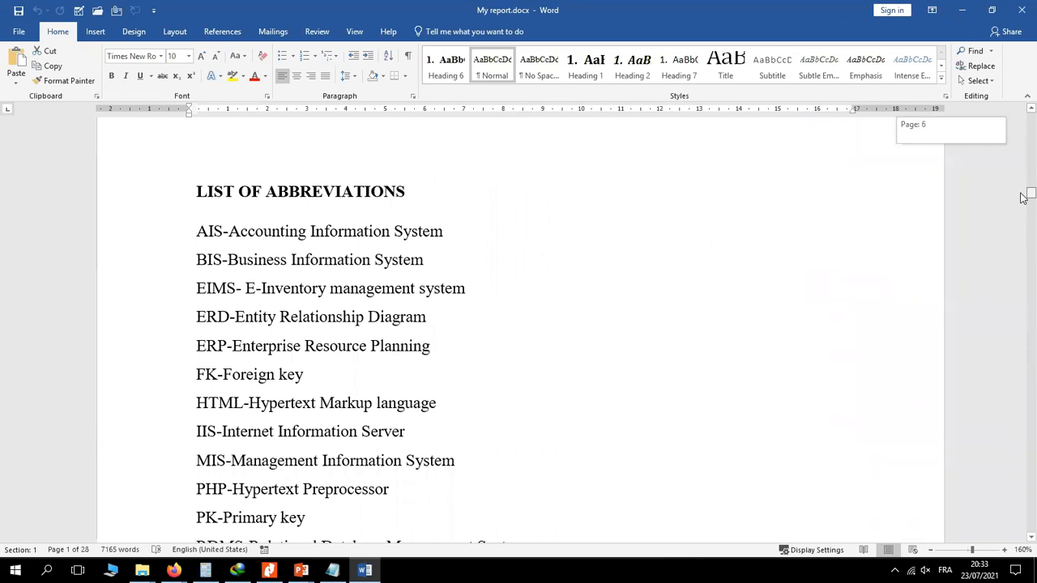
pyautogui.moveTo(1023, 197); pyautogui.dragTo(1023, 212)
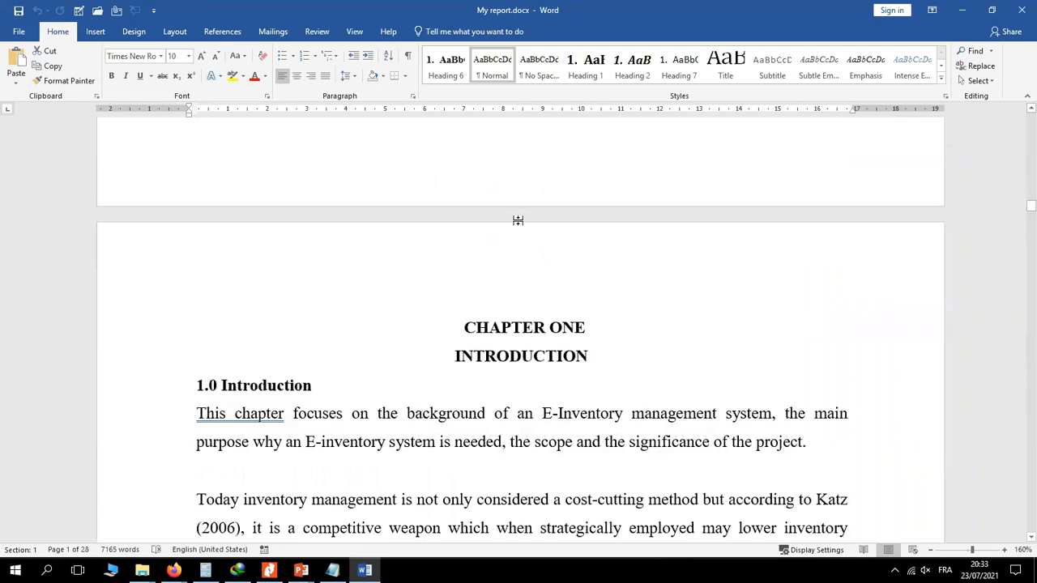
pyautogui.click(465, 326)
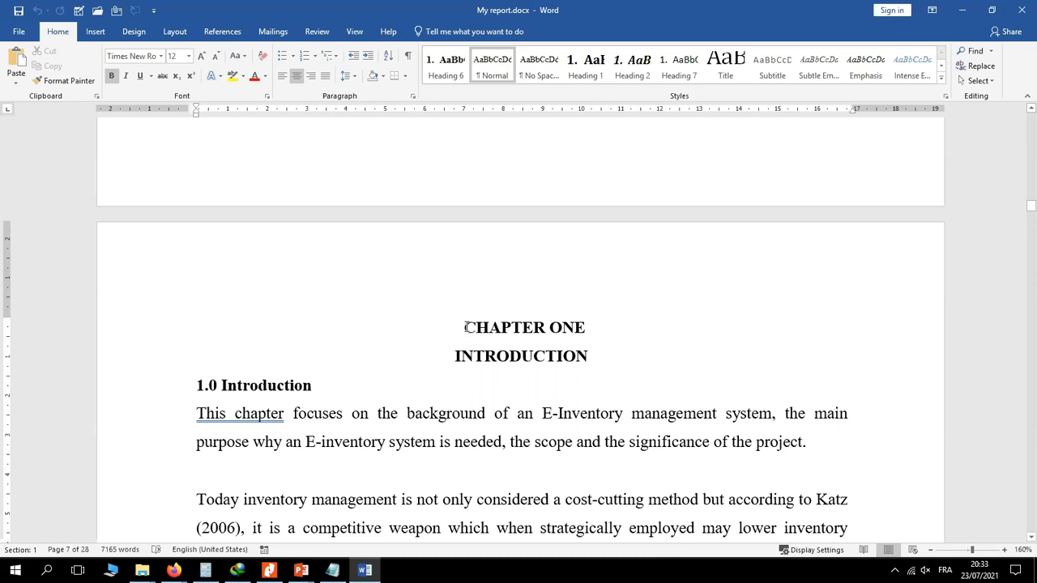
pyautogui.click(175, 32)
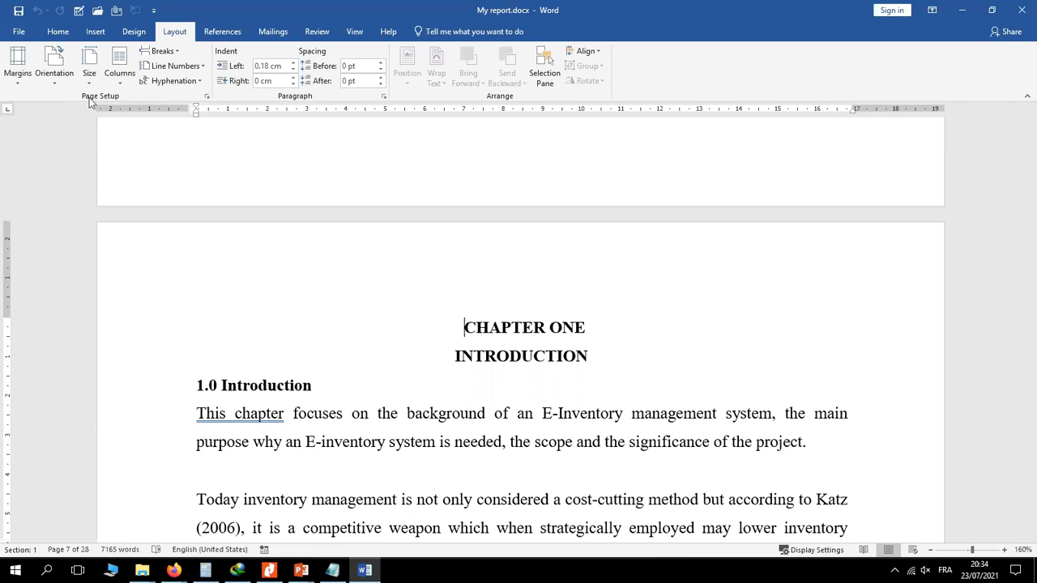
pyautogui.click(178, 52)
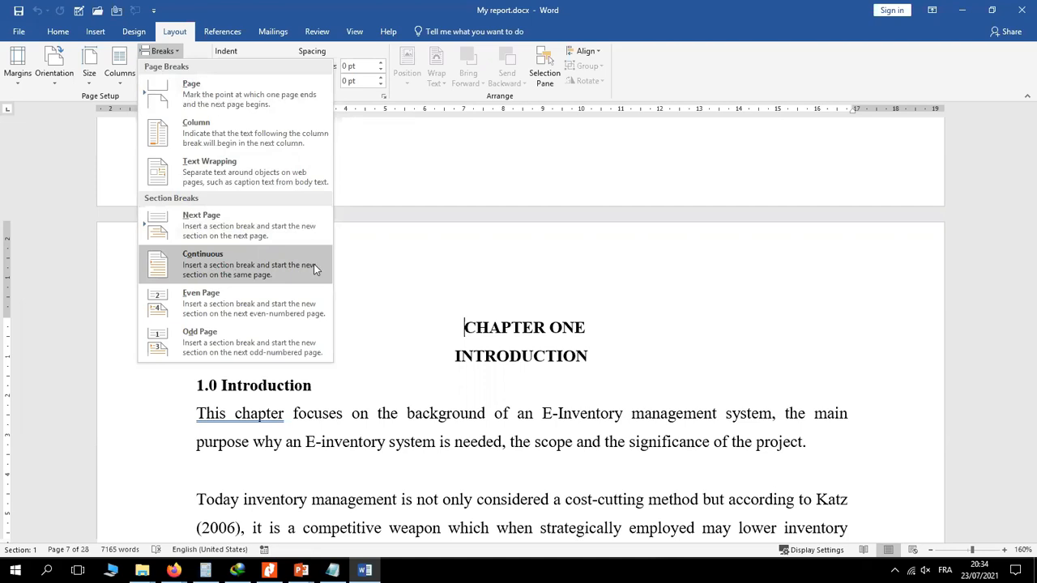
pyautogui.click(231, 270)
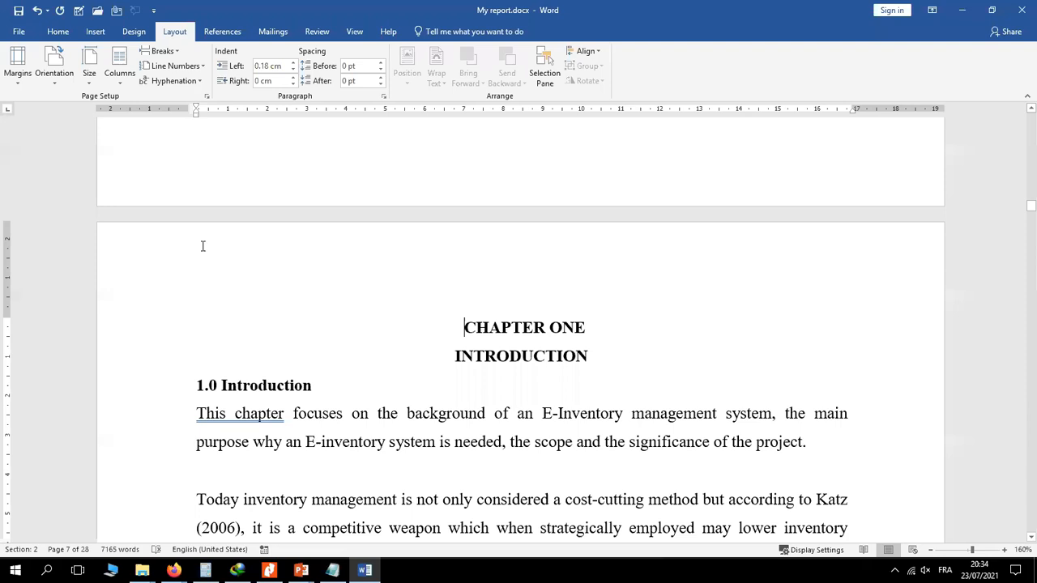
# - Open the header area on the CHAPTER ONE page, check the section labels around the break, and close it
pyautogui.doubleClick(202, 245)
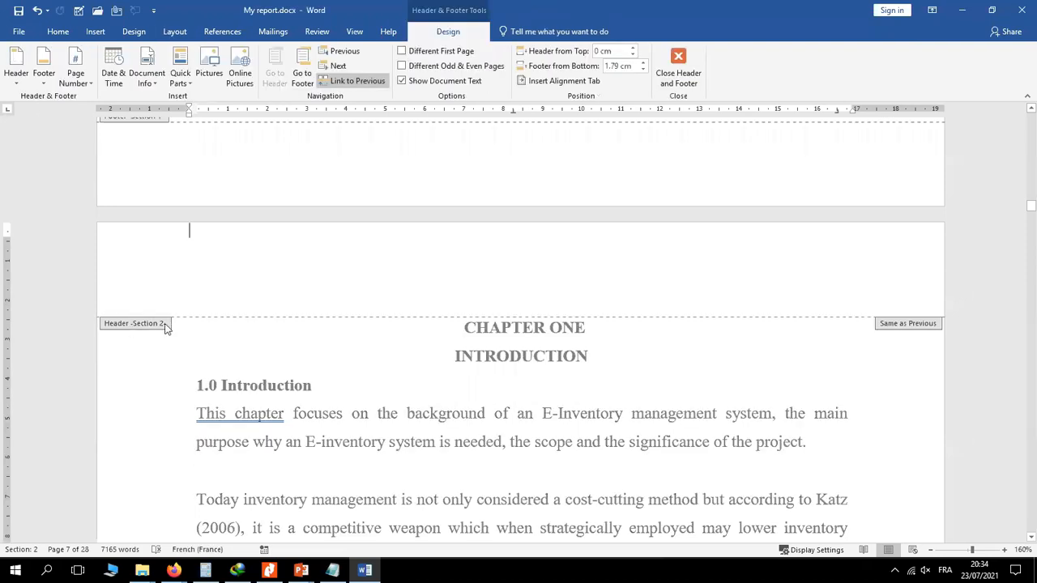
pyautogui.click(1031, 111)
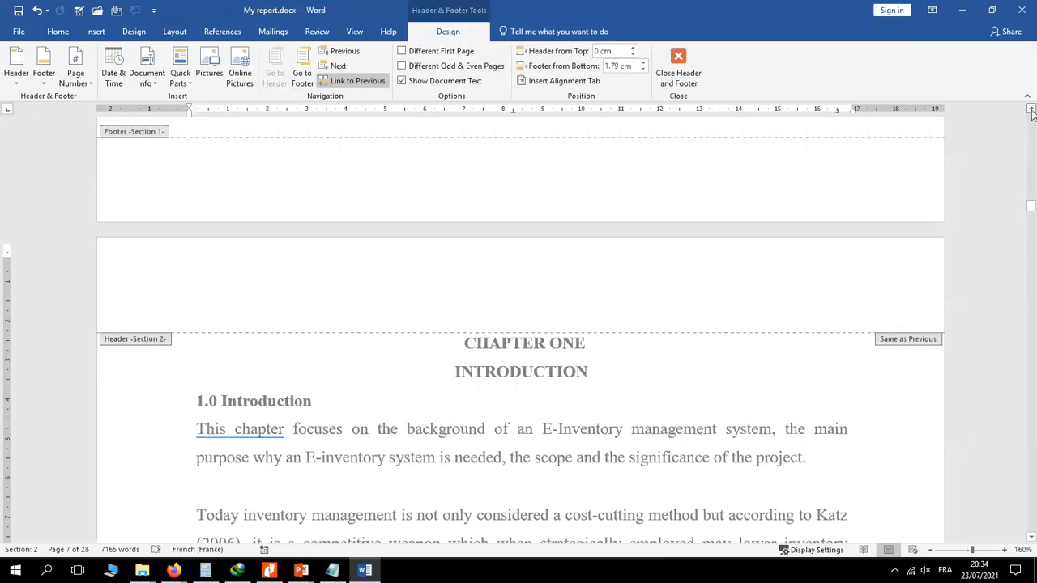
pyautogui.click(1032, 110)
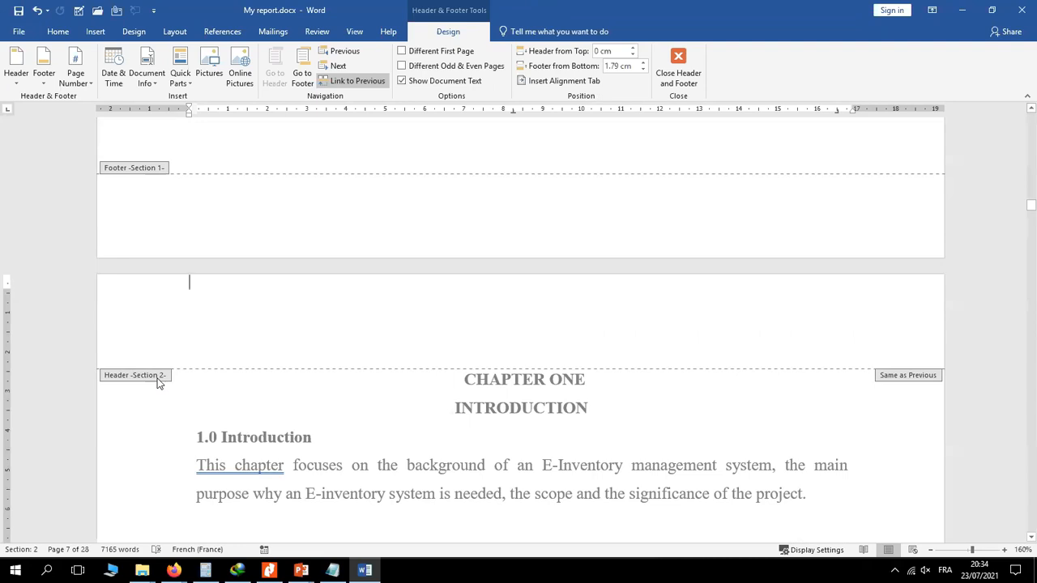
pyautogui.click(694, 73)
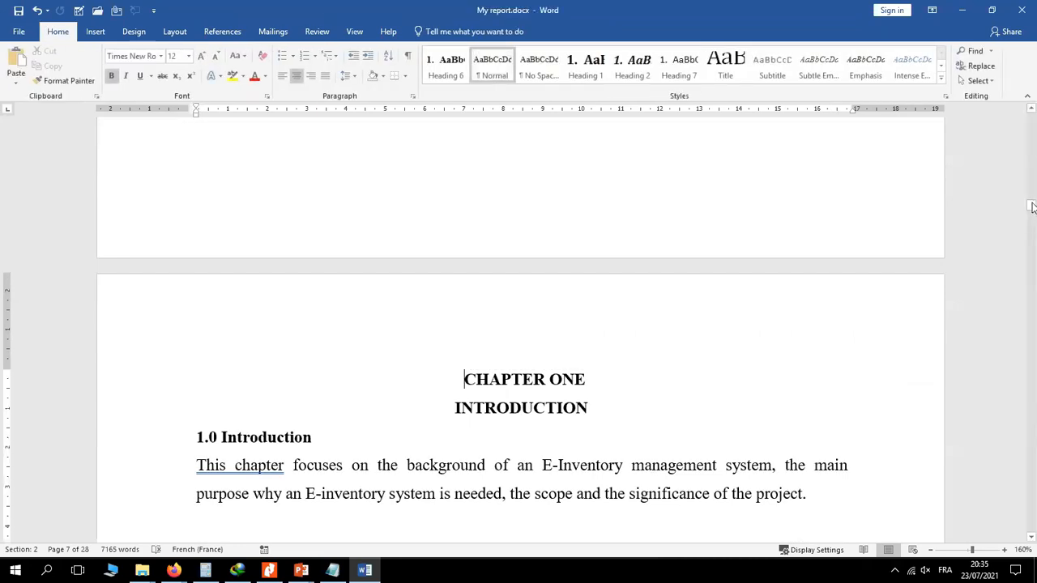
# - Insert a Continuous section break directly before the heading 2.1.2 Radio Frequency Identification (RFID)
pyautogui.moveTo(1031, 207); pyautogui.dragTo(1031, 207)
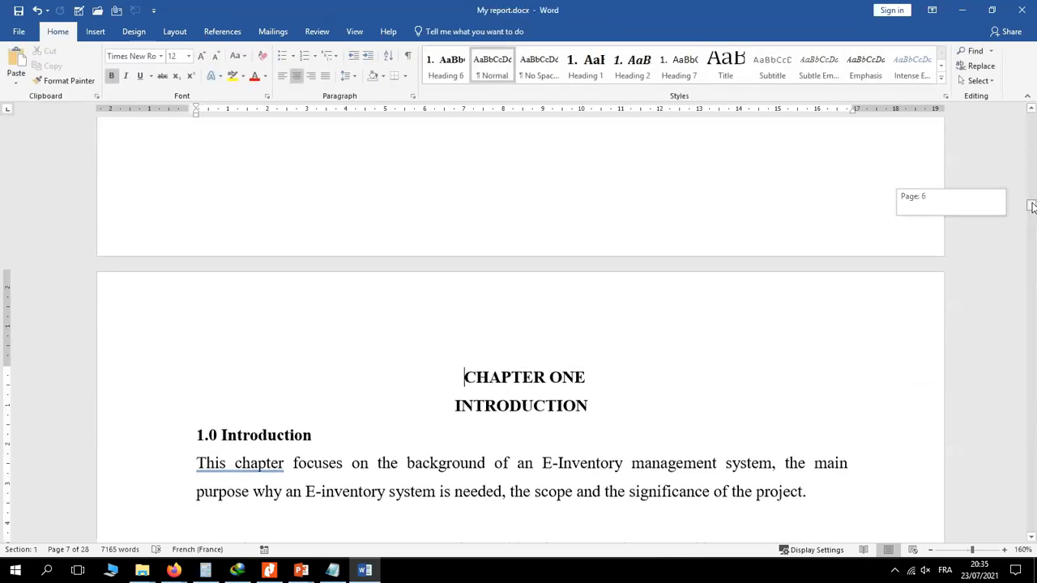
pyautogui.moveTo(1031, 207); pyautogui.dragTo(1030, 251)
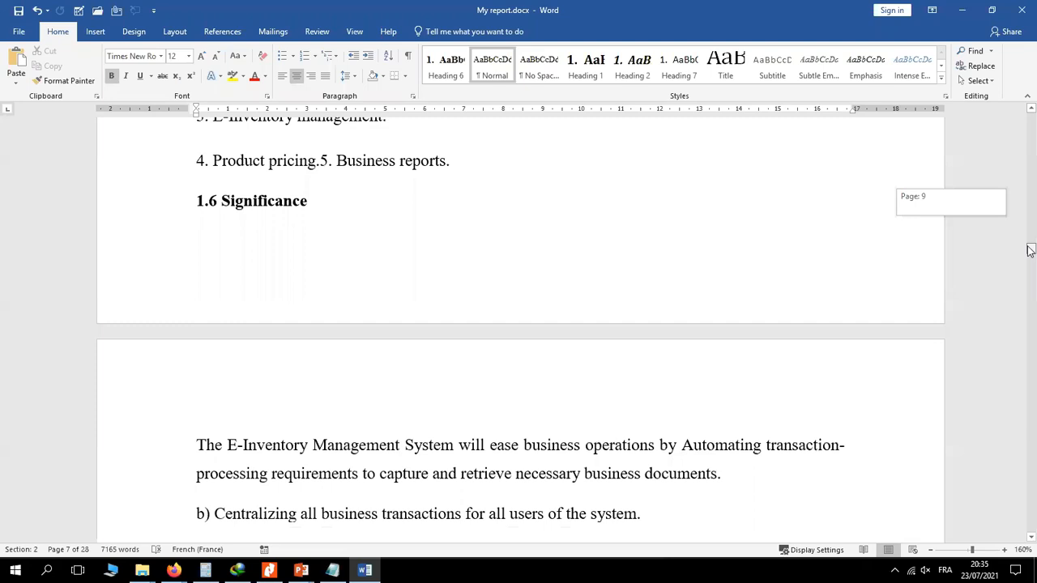
pyautogui.moveTo(1031, 250); pyautogui.dragTo(1025, 305)
pyautogui.click(191, 405)
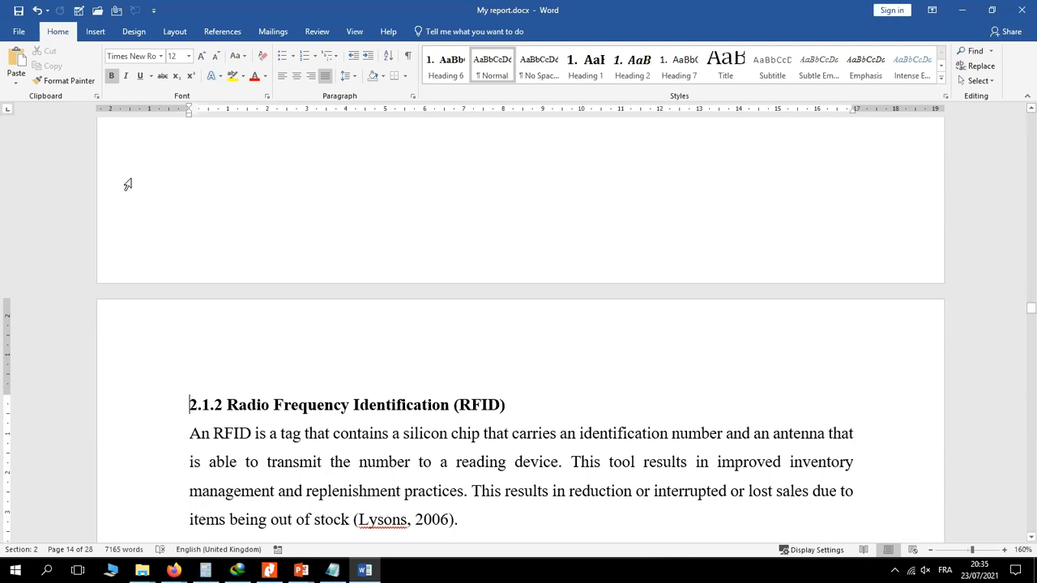
pyautogui.click(175, 34)
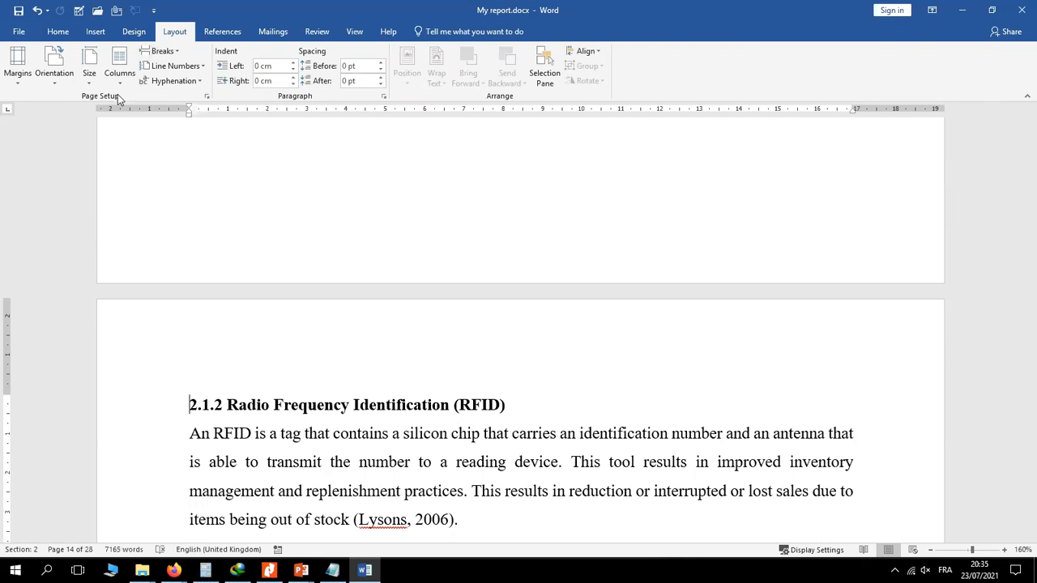
pyautogui.click(177, 52)
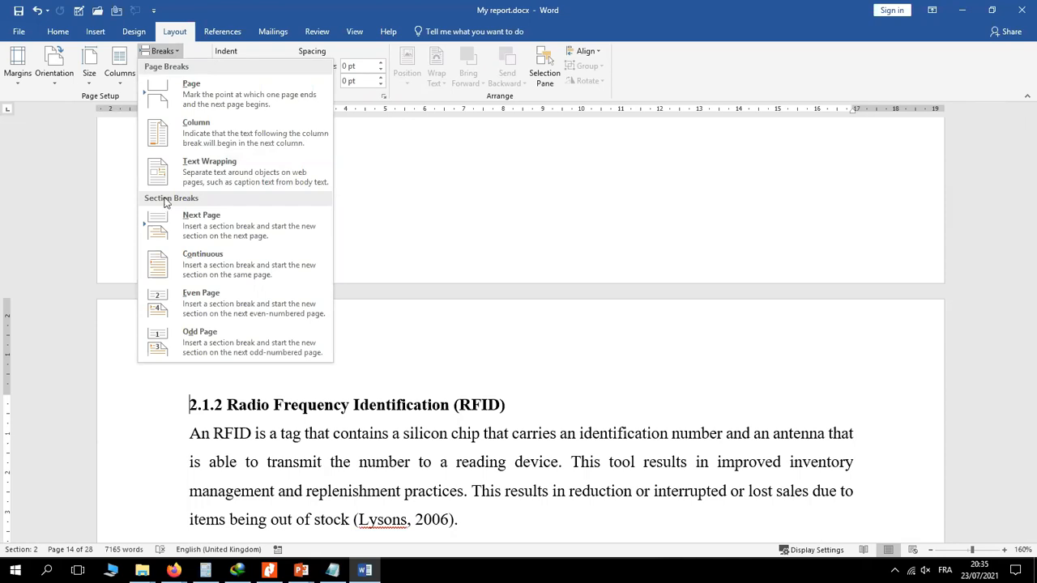
pyautogui.click(205, 265)
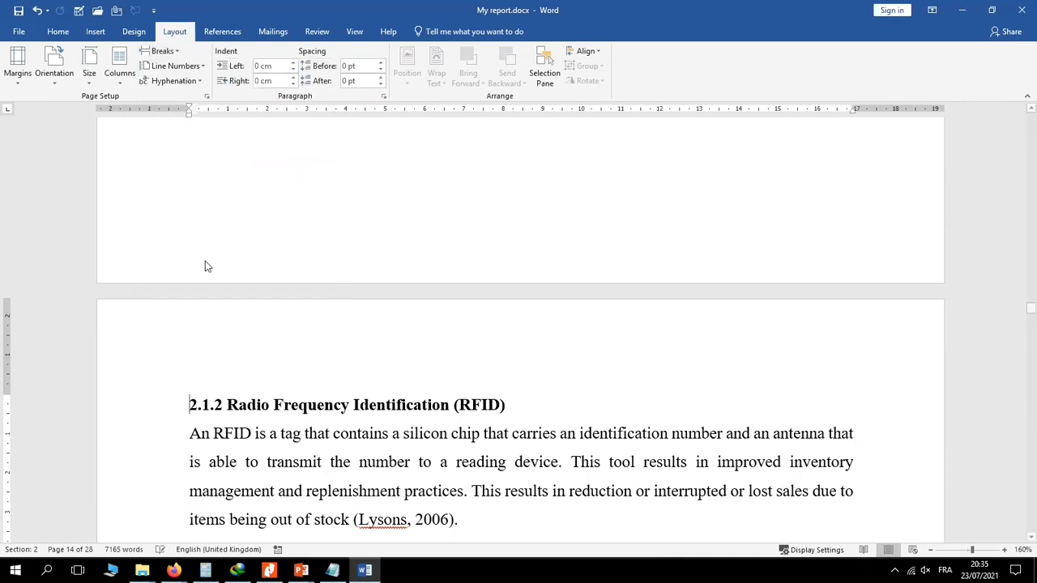
# - Open the header area above heading 2.1.2 and add Plain Number 2 page numbers at the bottom of the page
pyautogui.doubleClick(219, 328)
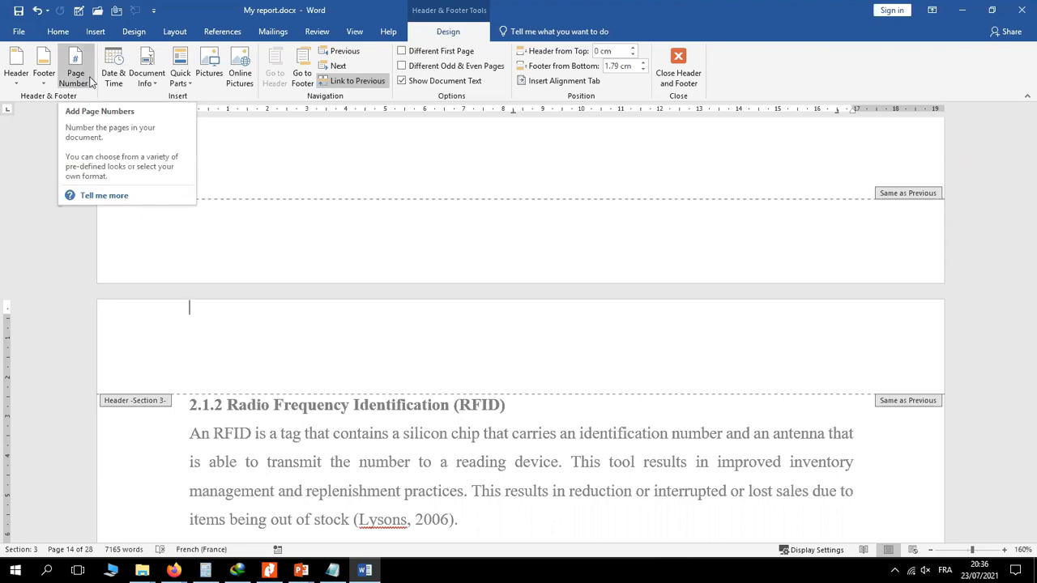
pyautogui.click(95, 33)
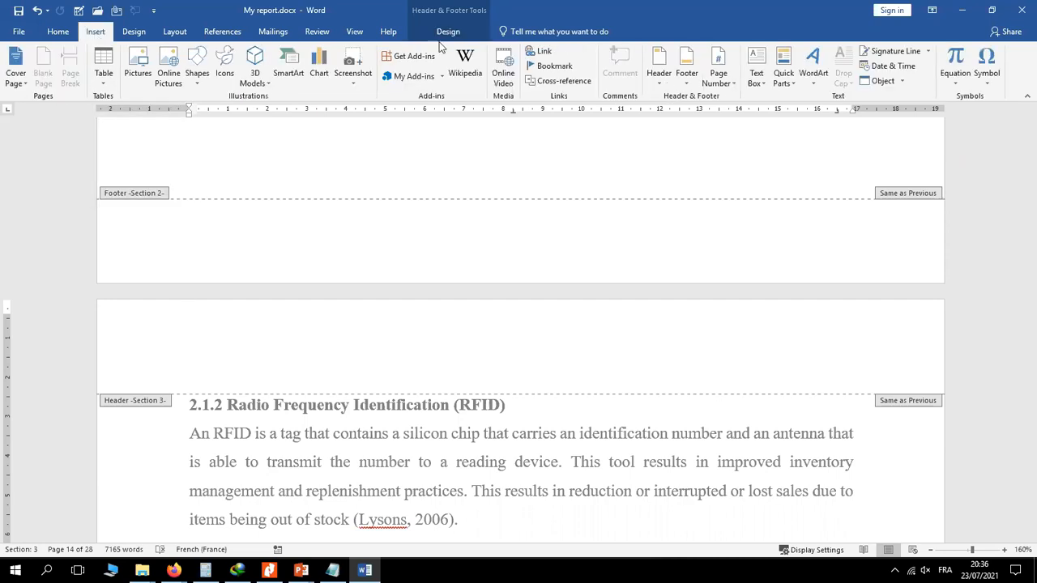
pyautogui.click(718, 78)
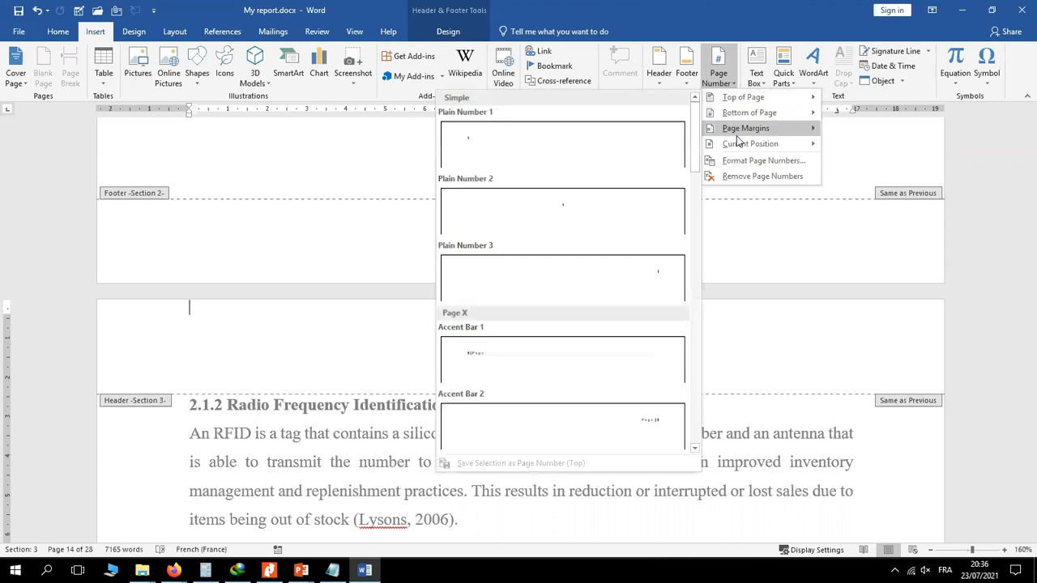
pyautogui.moveTo(739, 113)
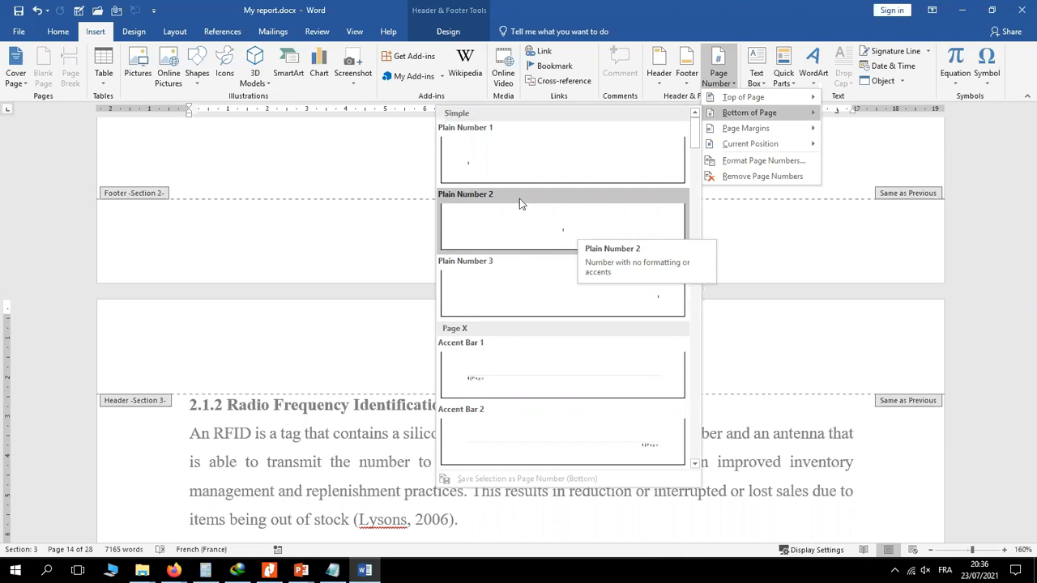
pyautogui.click(558, 224)
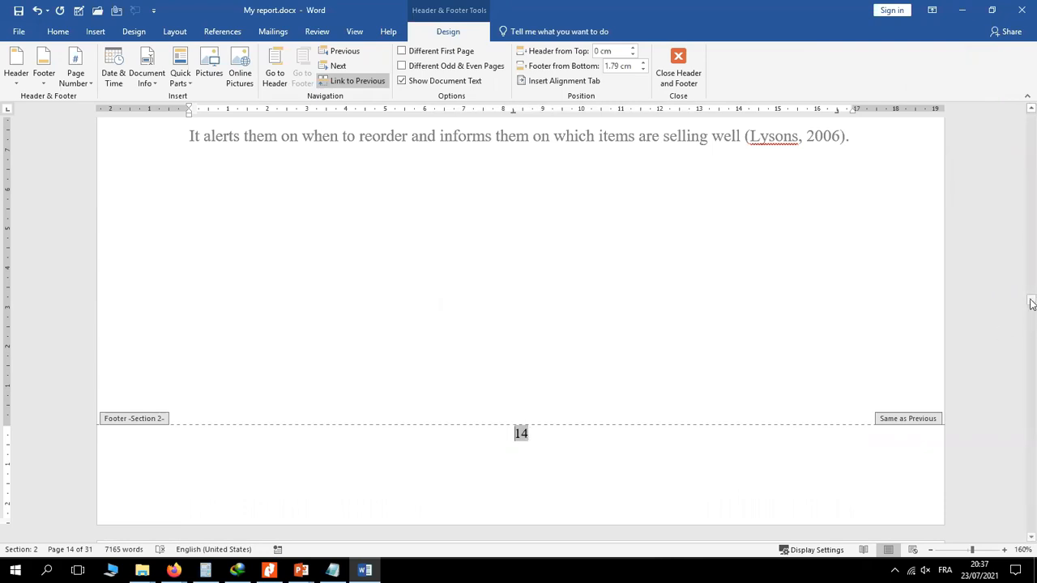
# - Format the Section 1 footer page numbers as i, ii, iii, … with numbering starting at i
pyautogui.moveTo(1031, 303); pyautogui.dragTo(1031, 303)
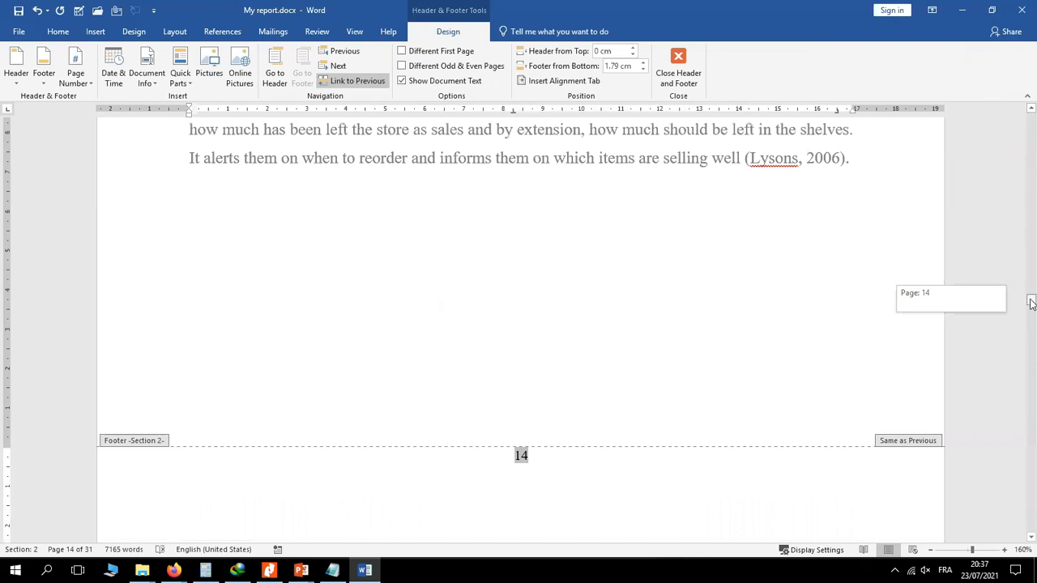
pyautogui.moveTo(1031, 303); pyautogui.dragTo(1032, 132)
pyautogui.click(524, 166)
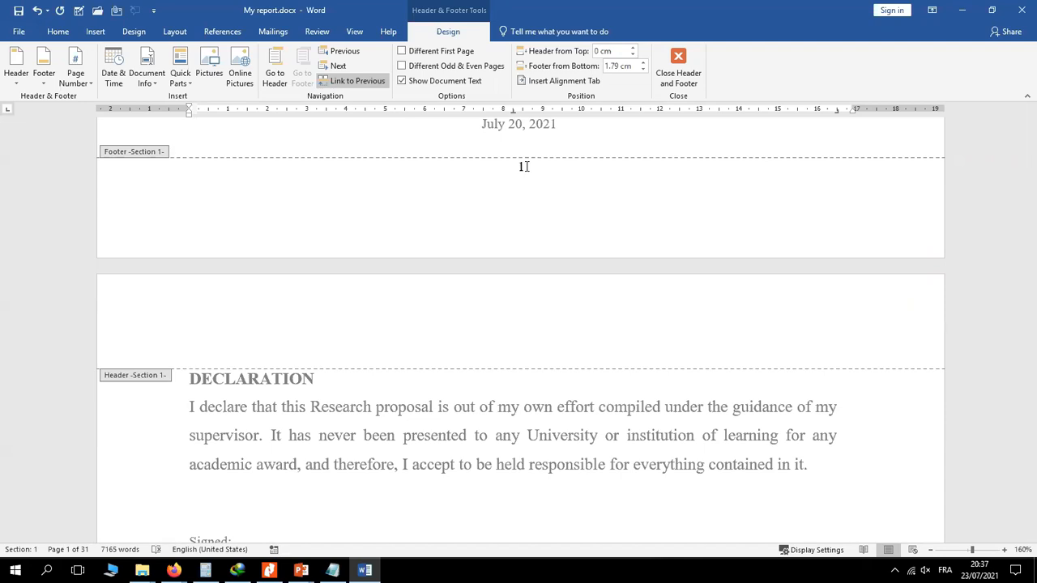
pyautogui.click(520, 167)
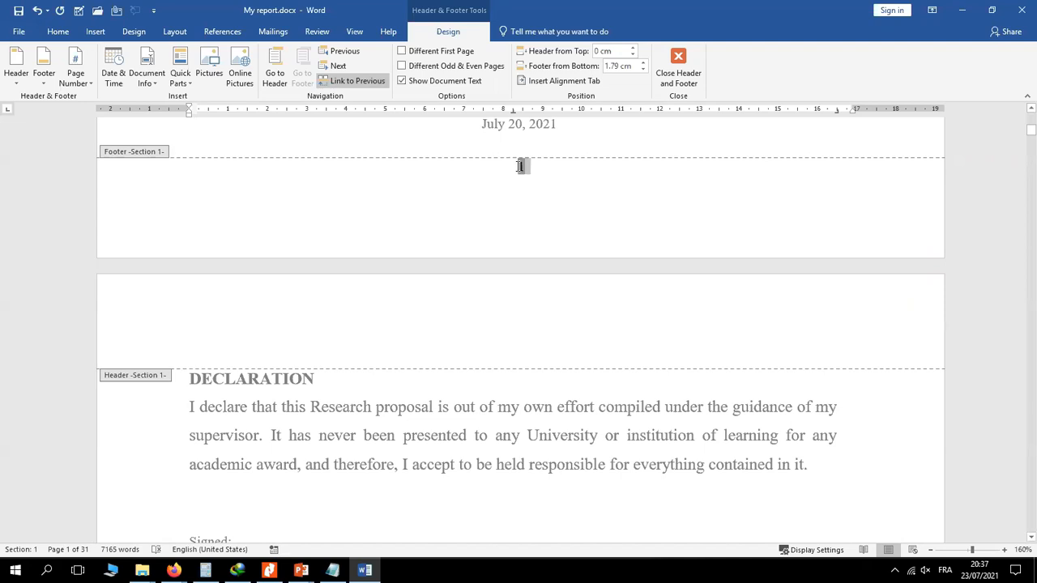
pyautogui.doubleClick(520, 166)
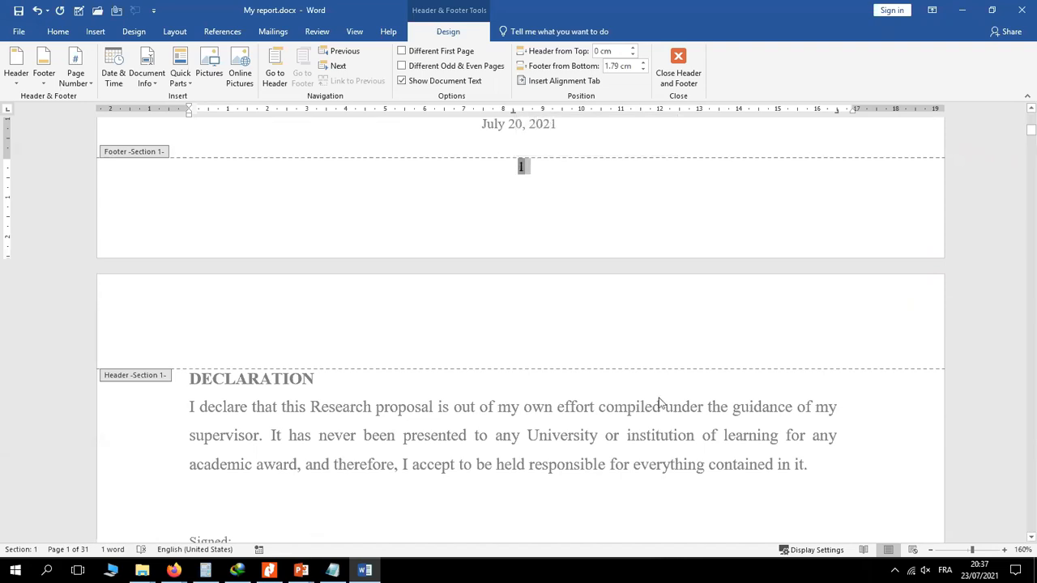
pyautogui.moveTo(1031, 133); pyautogui.dragTo(1032, 154)
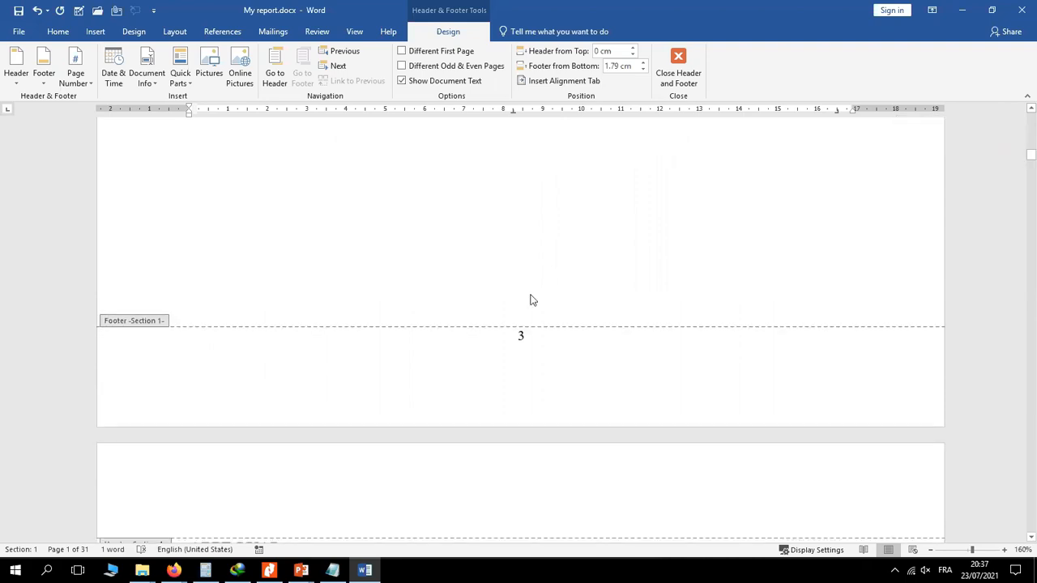
pyautogui.click(524, 335)
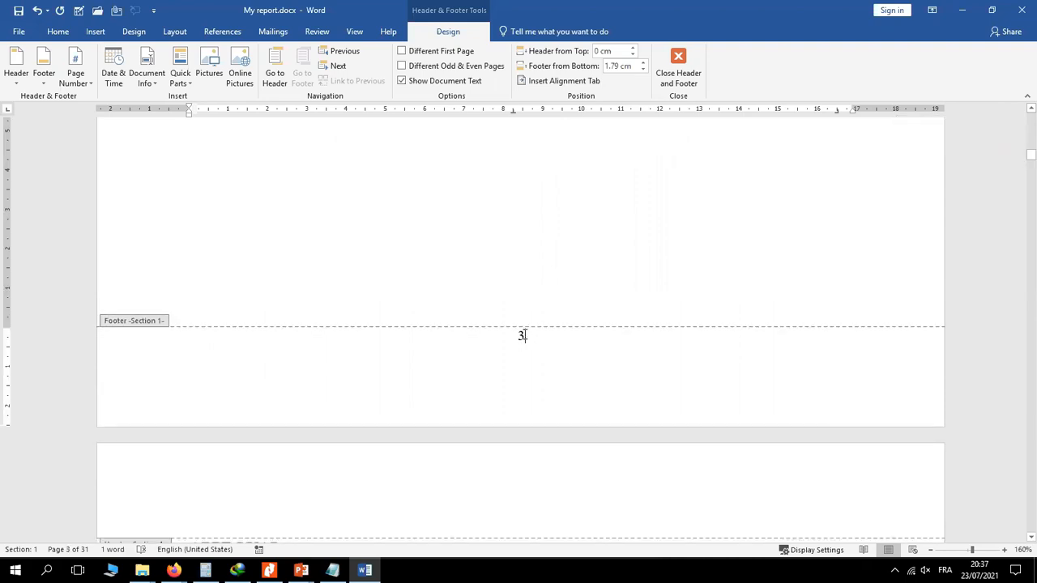
pyautogui.click(522, 335)
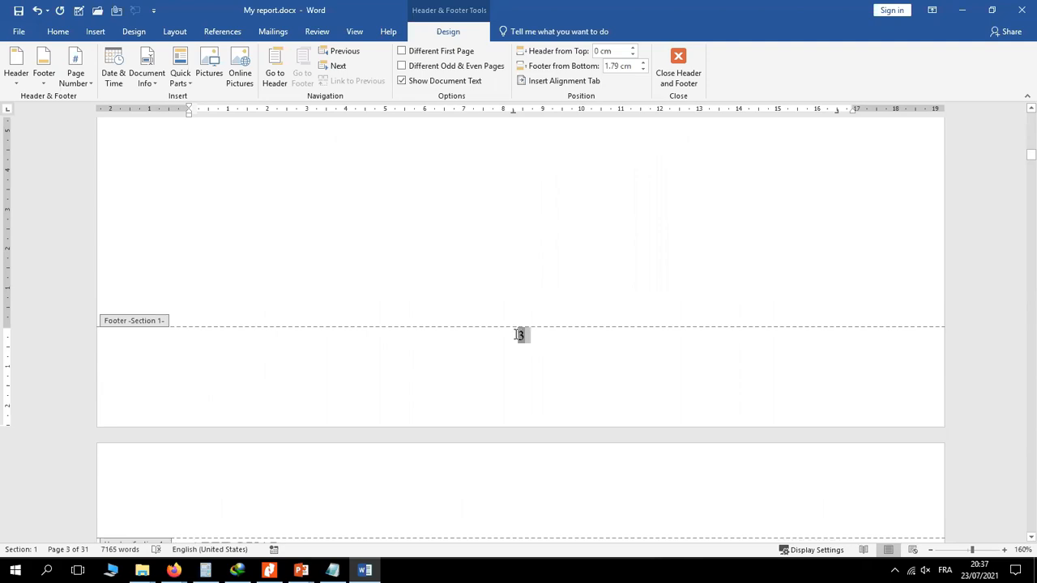
pyautogui.doubleClick(520, 335)
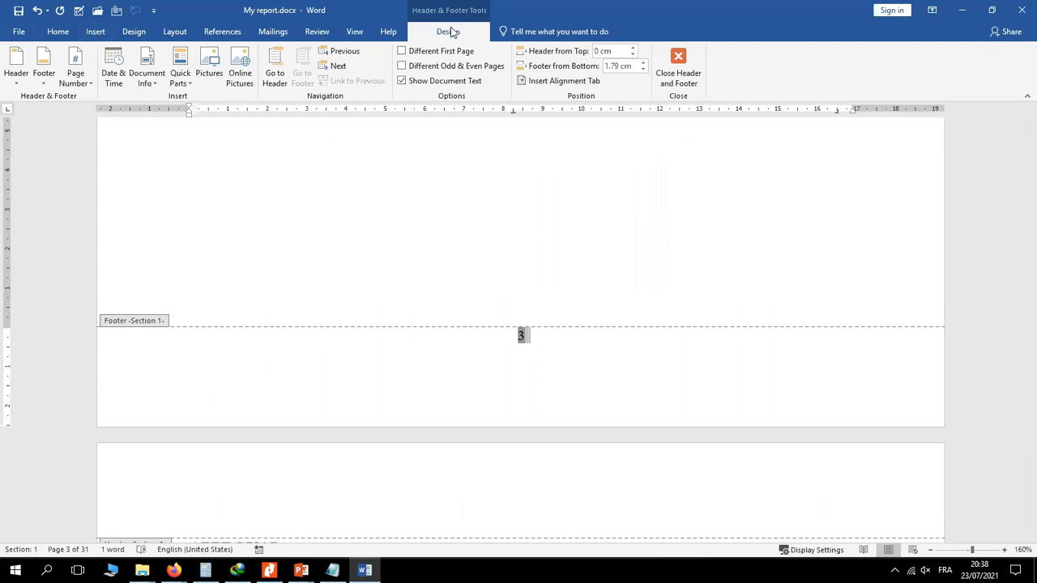
pyautogui.click(88, 82)
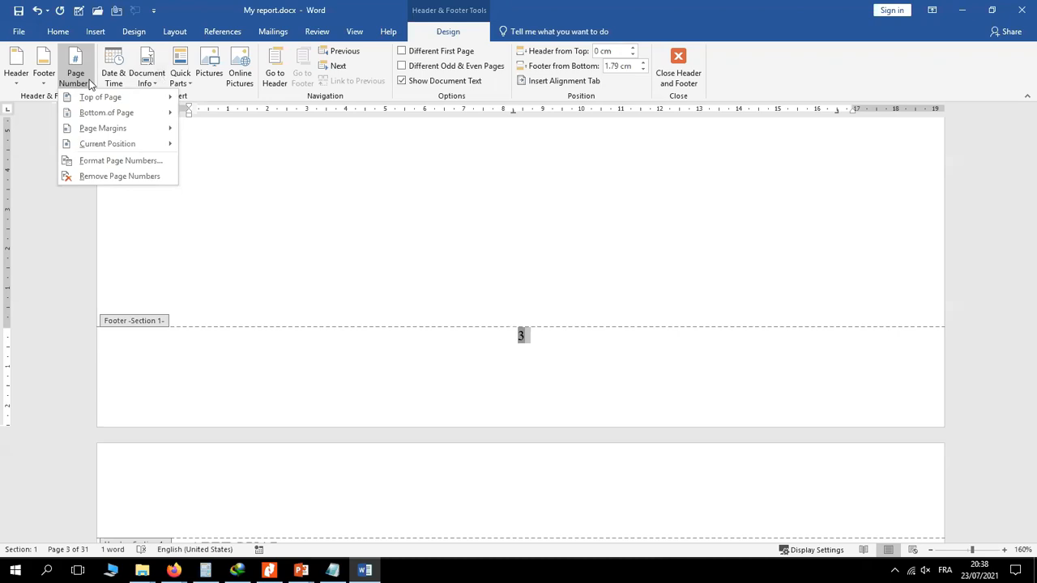
pyautogui.click(127, 162)
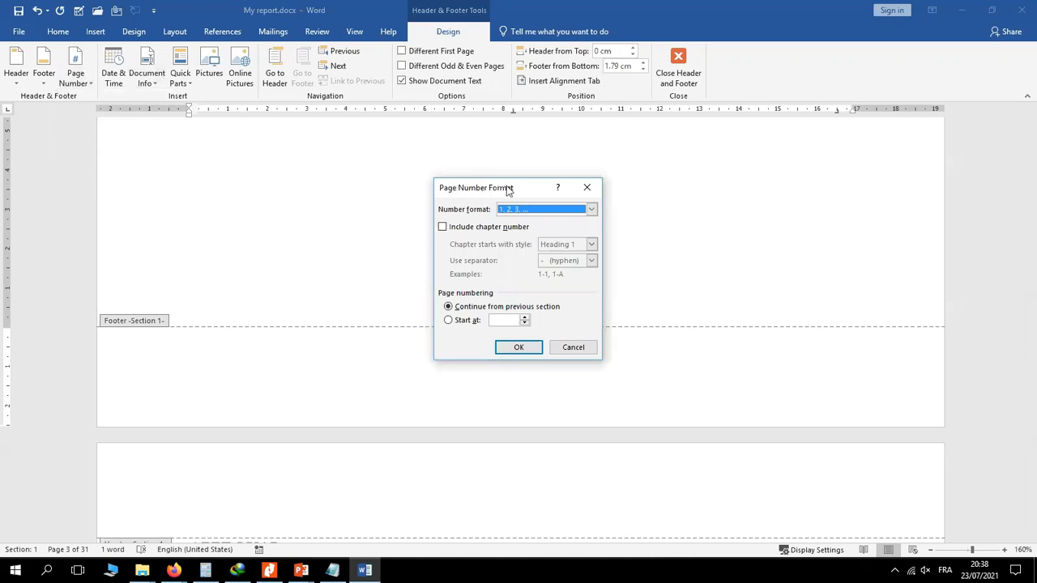
pyautogui.click(592, 210)
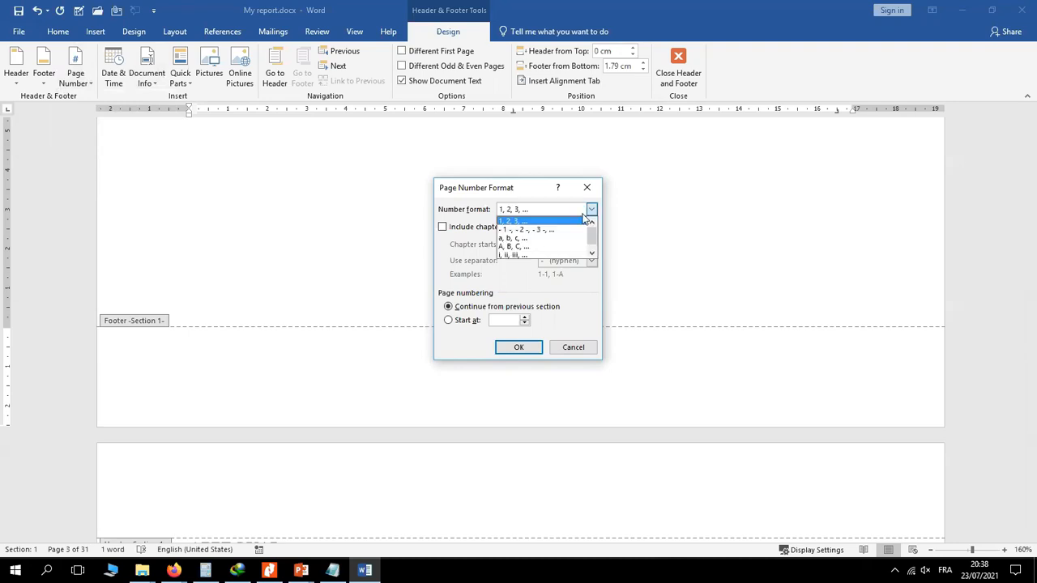
pyautogui.click(512, 254)
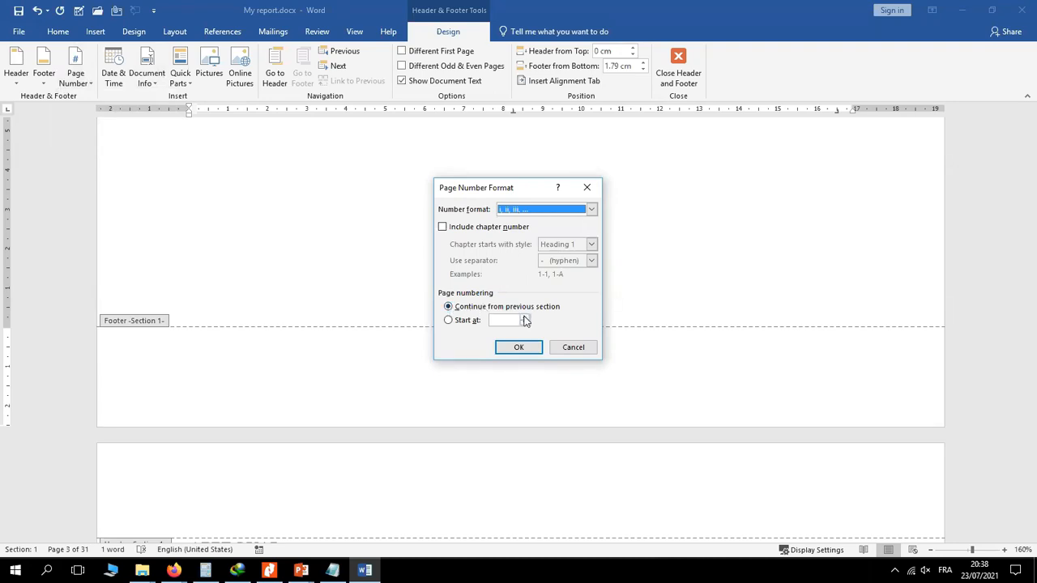
pyautogui.click(460, 320)
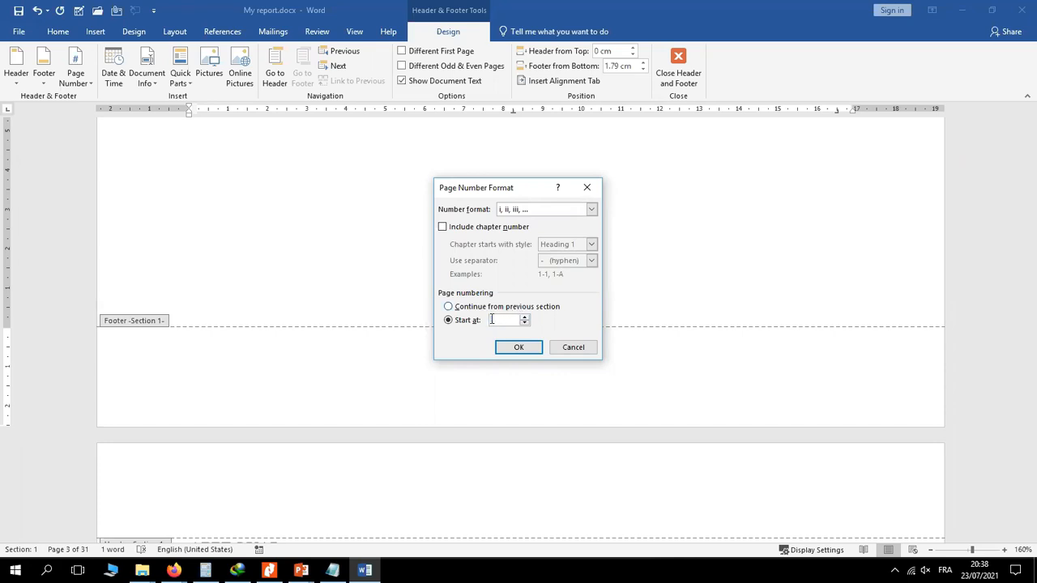
pyautogui.click(519, 348)
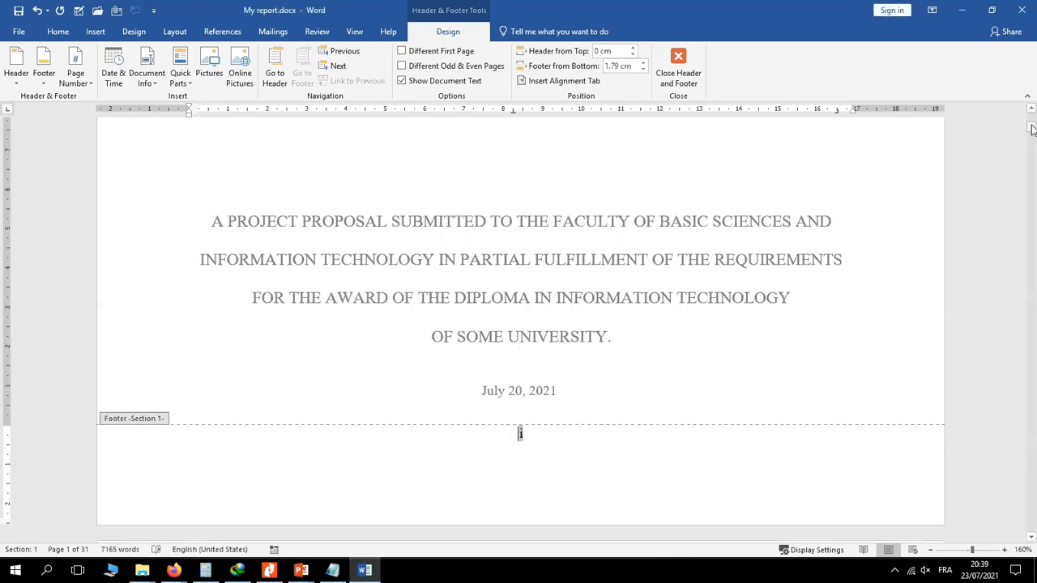
# - Format the Section 2 footer page numbers, beginning on the CHAPTER ONE page, as a, b, c, … with numbering starting at a
pyautogui.moveTo(1031, 130); pyautogui.dragTo(1031, 195)
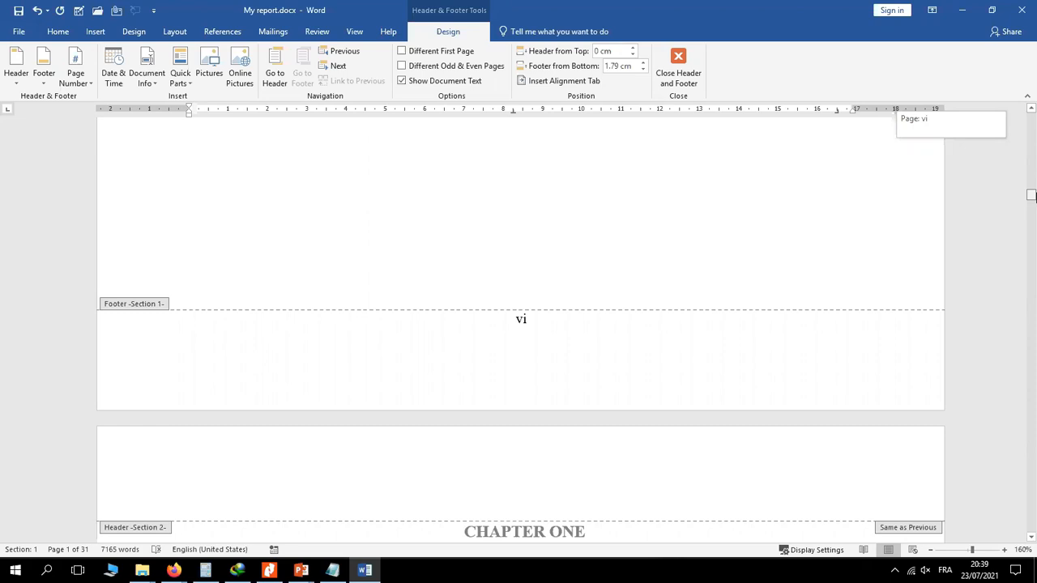
pyautogui.moveTo(1031, 194); pyautogui.dragTo(1031, 195)
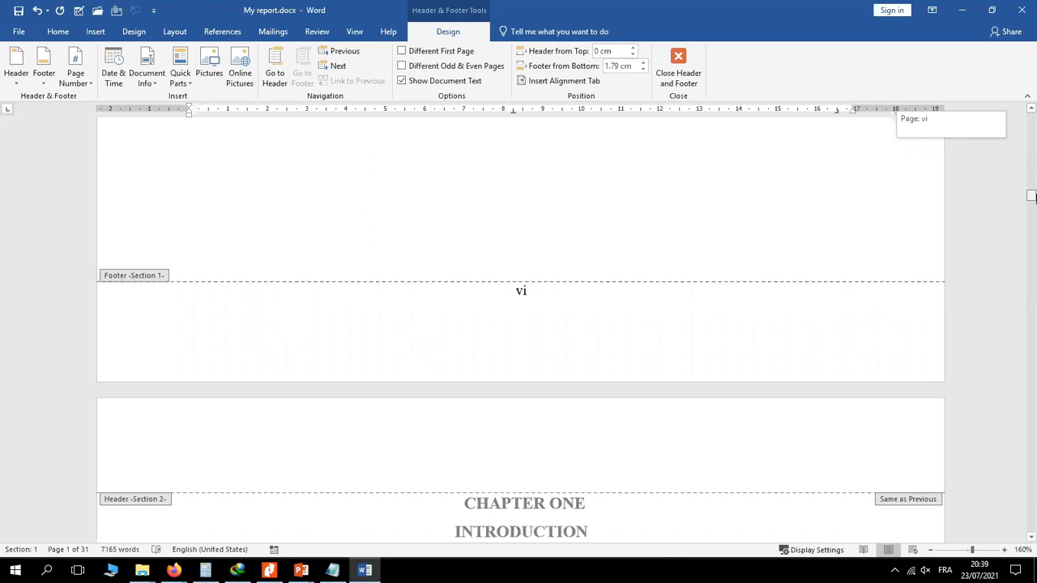
pyautogui.moveTo(1031, 195); pyautogui.dragTo(1031, 208)
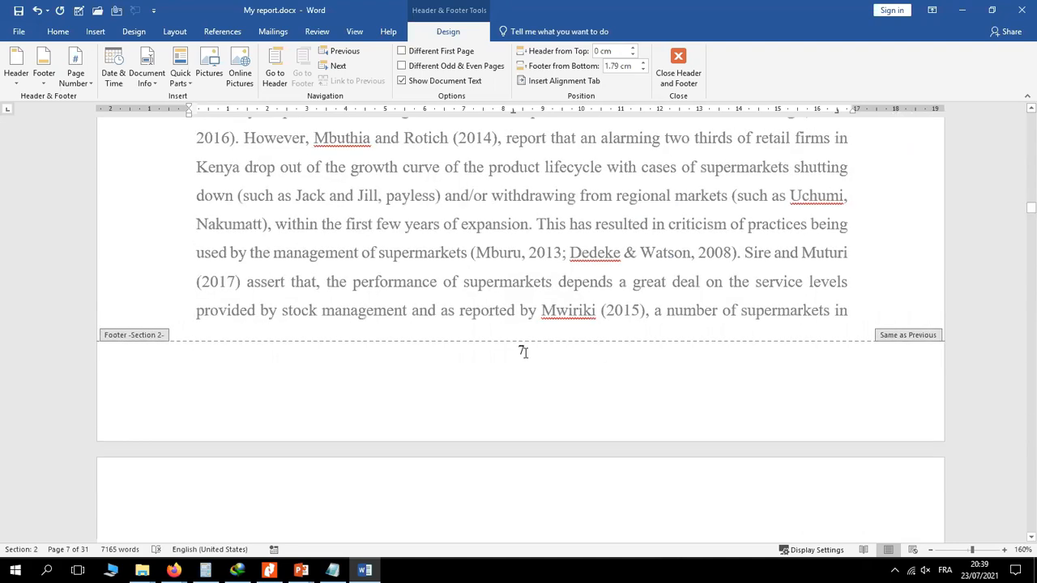
pyautogui.click(523, 350)
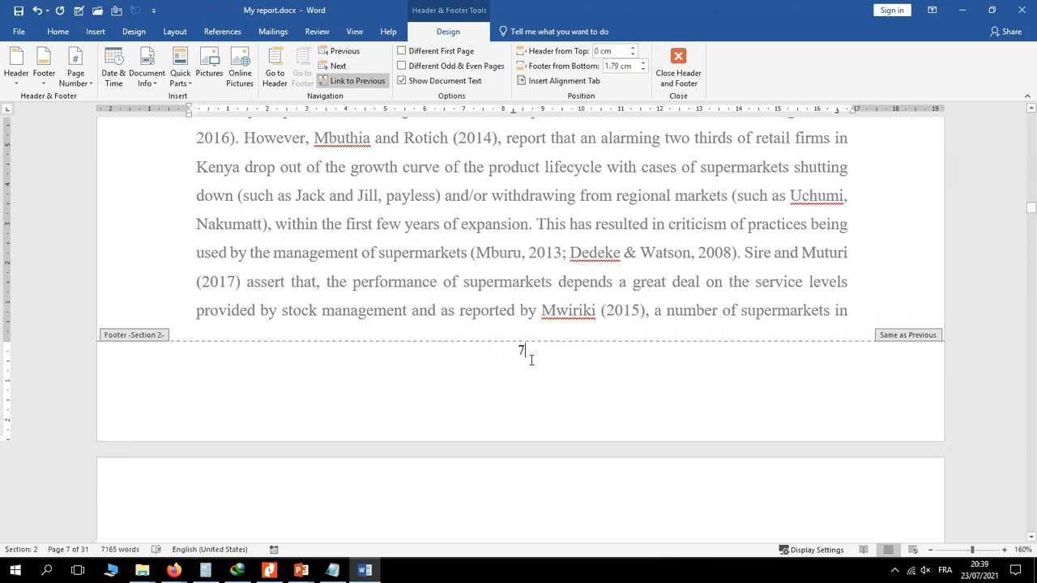
pyautogui.moveTo(528, 350); pyautogui.dragTo(521, 350)
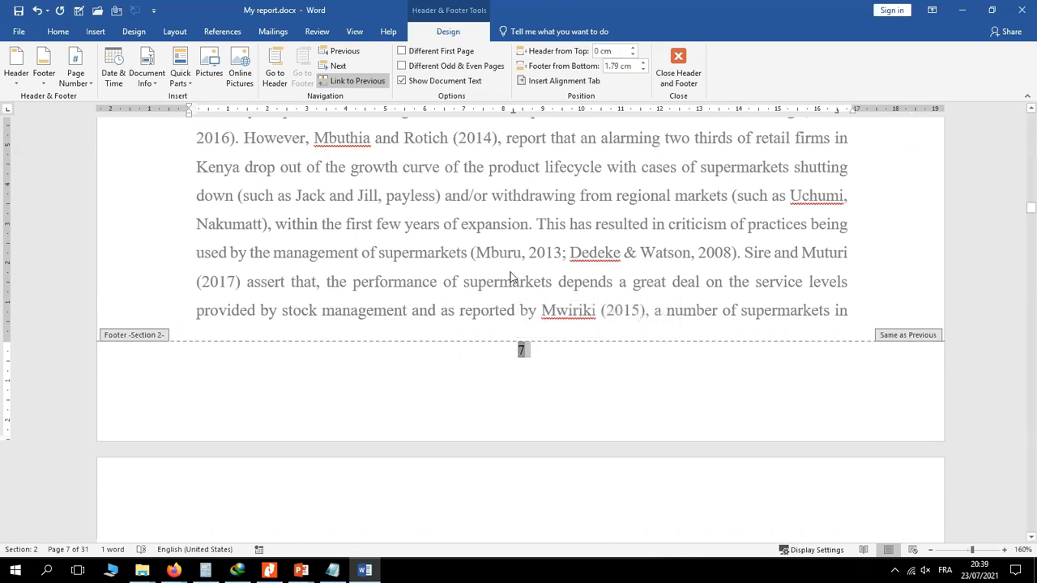
pyautogui.click(88, 85)
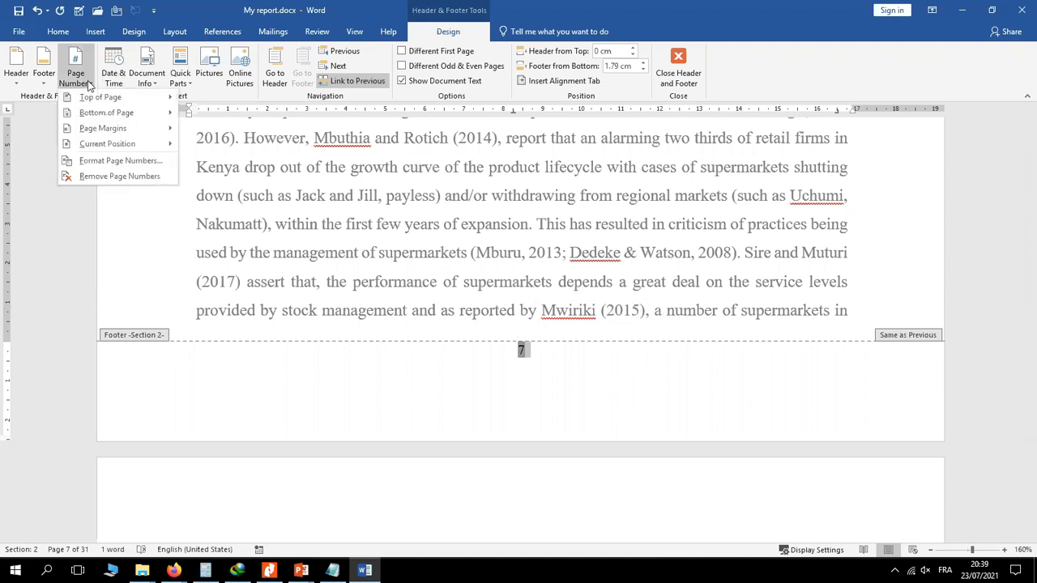
pyautogui.click(104, 160)
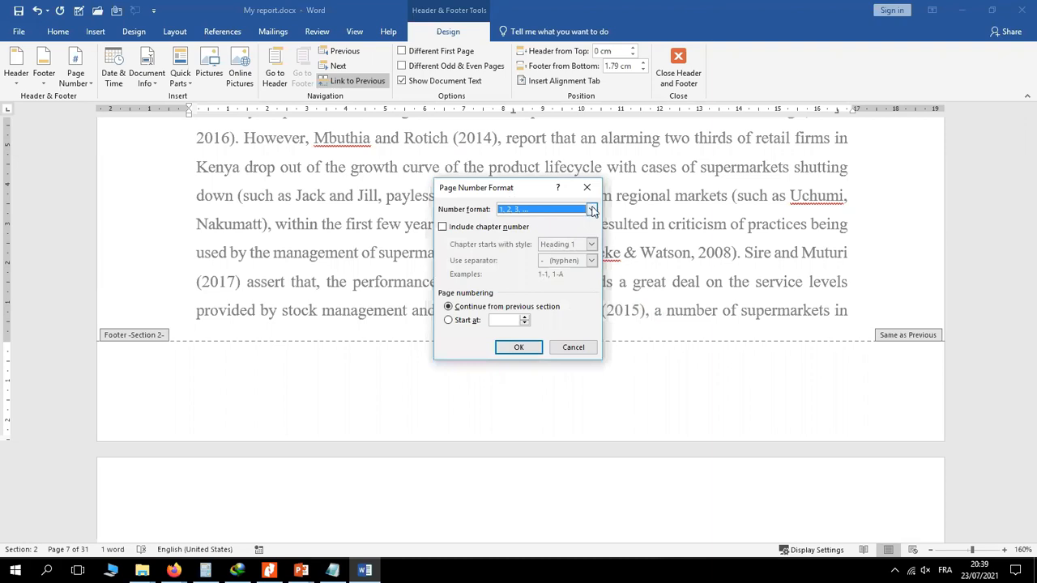
pyautogui.click(592, 210)
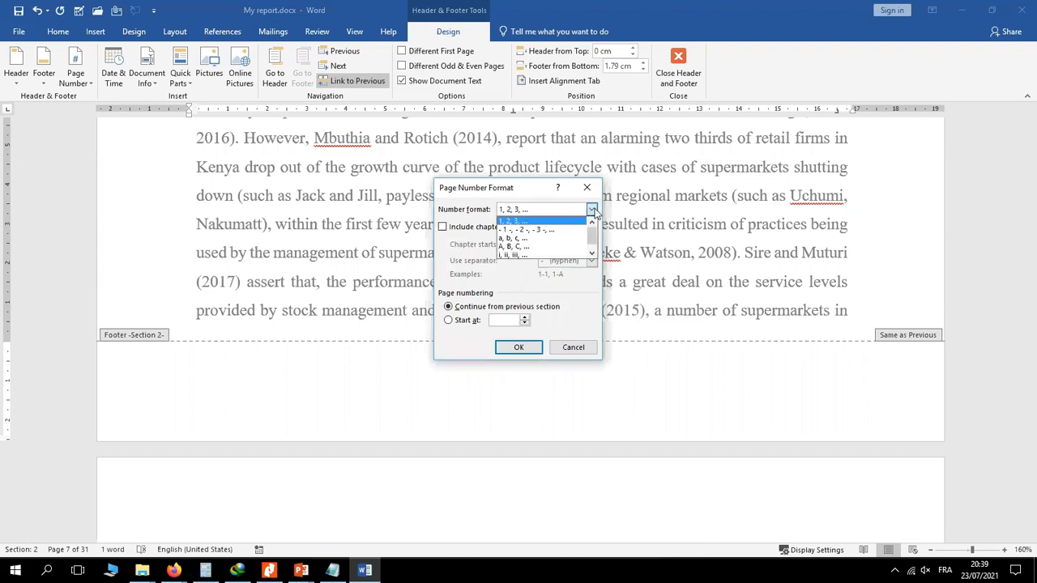
pyautogui.click(513, 241)
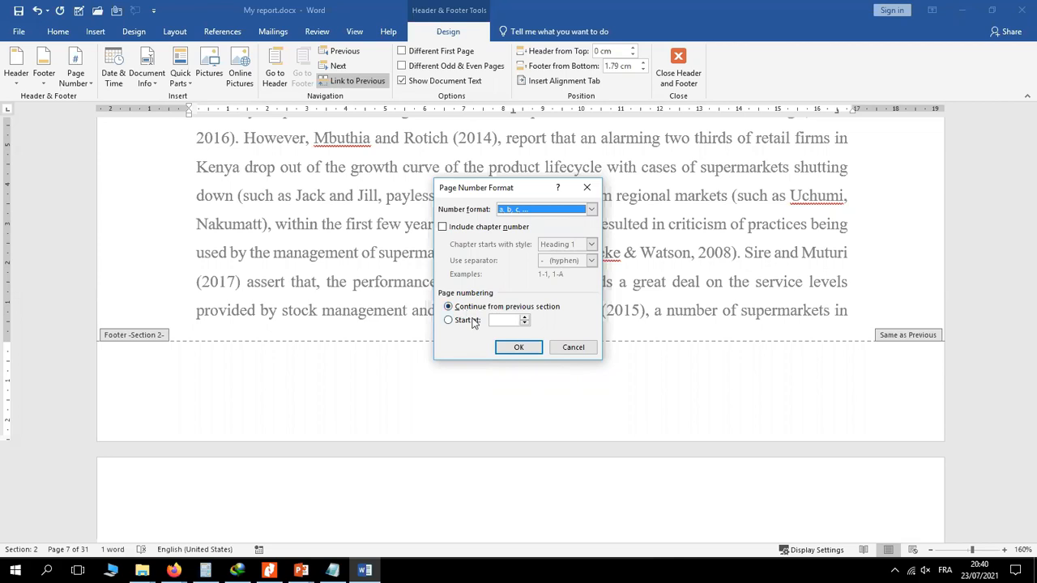
pyautogui.click(525, 318)
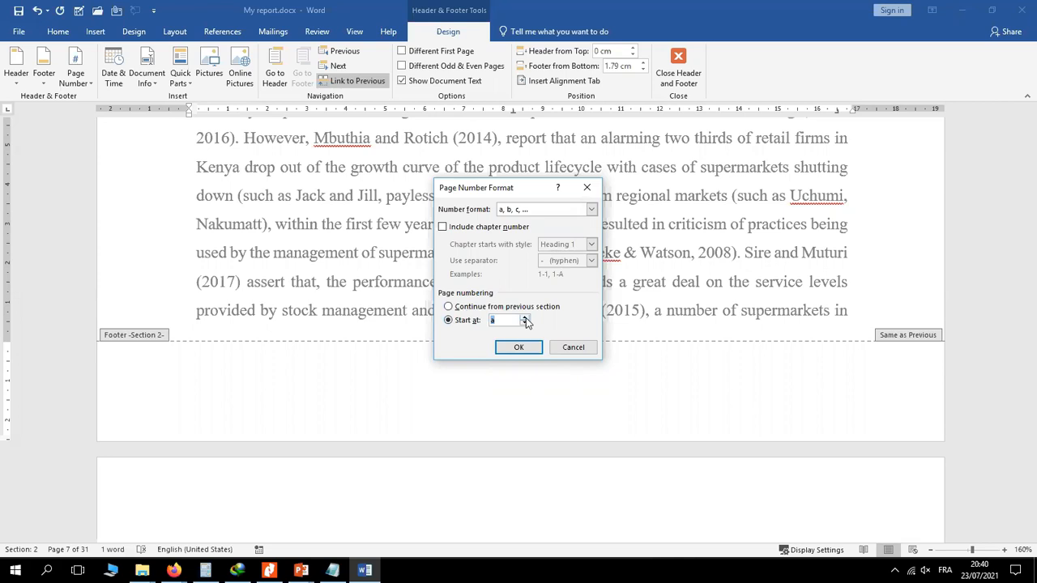
pyautogui.click(525, 319)
pyautogui.click(524, 319)
pyautogui.click(522, 349)
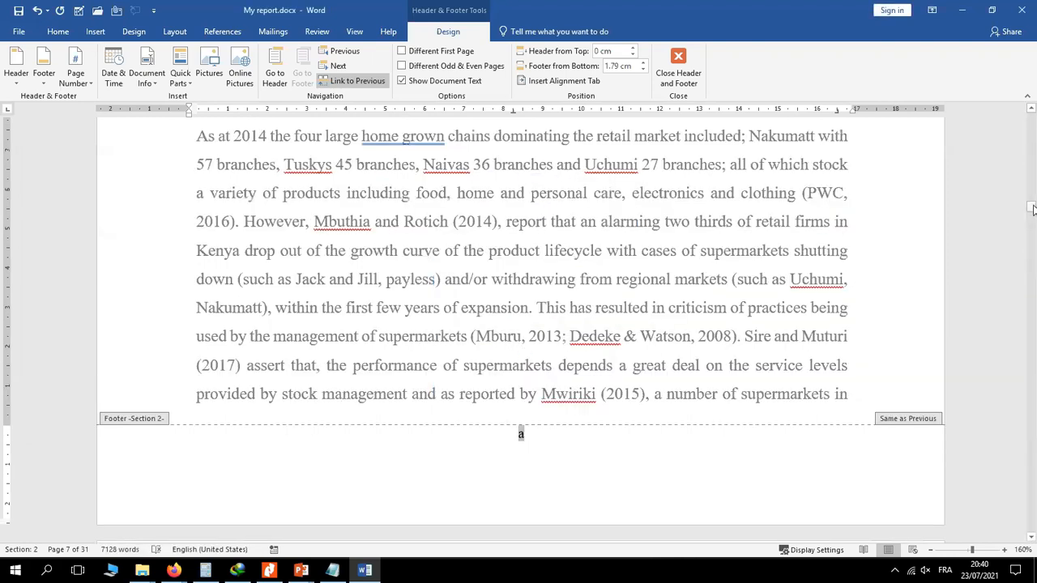
# - Restart the Section 3 footer page numbering at 1 in the 1, 2, 3, … format
pyautogui.moveTo(1032, 209); pyautogui.dragTo(1031, 195)
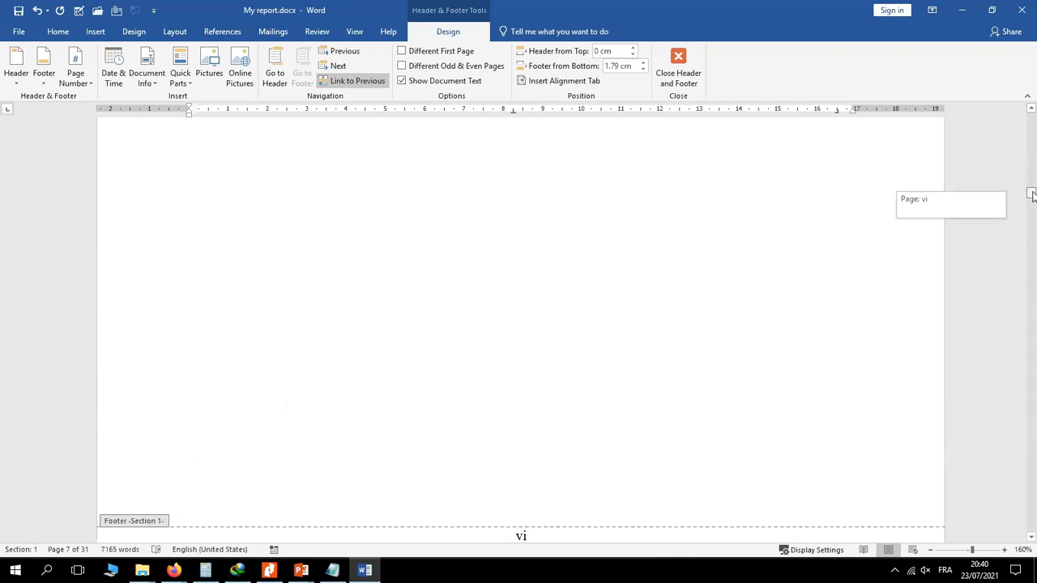
pyautogui.moveTo(1032, 195); pyautogui.dragTo(1032, 263)
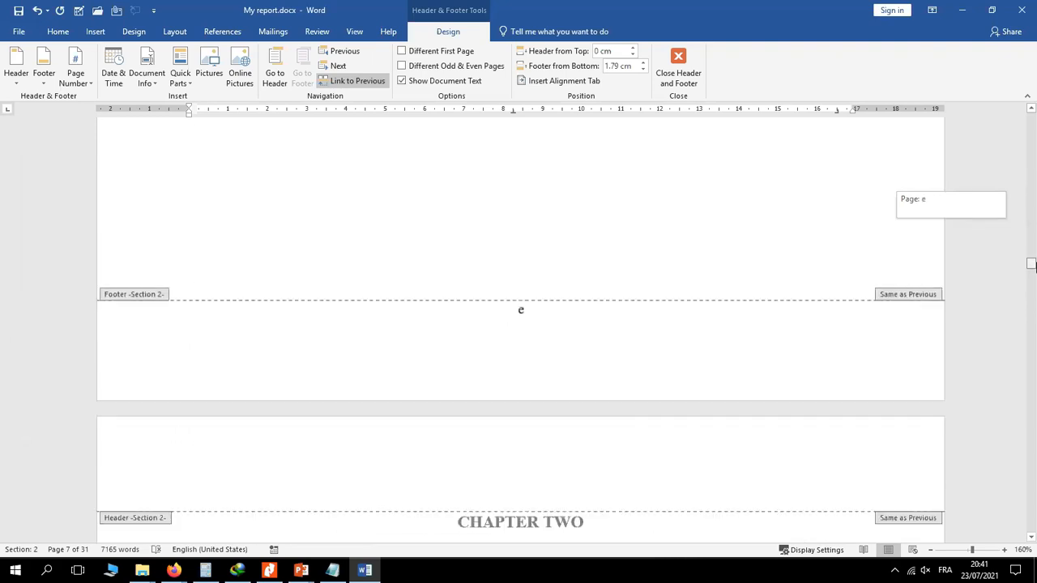
pyautogui.moveTo(1031, 263); pyautogui.dragTo(1031, 314)
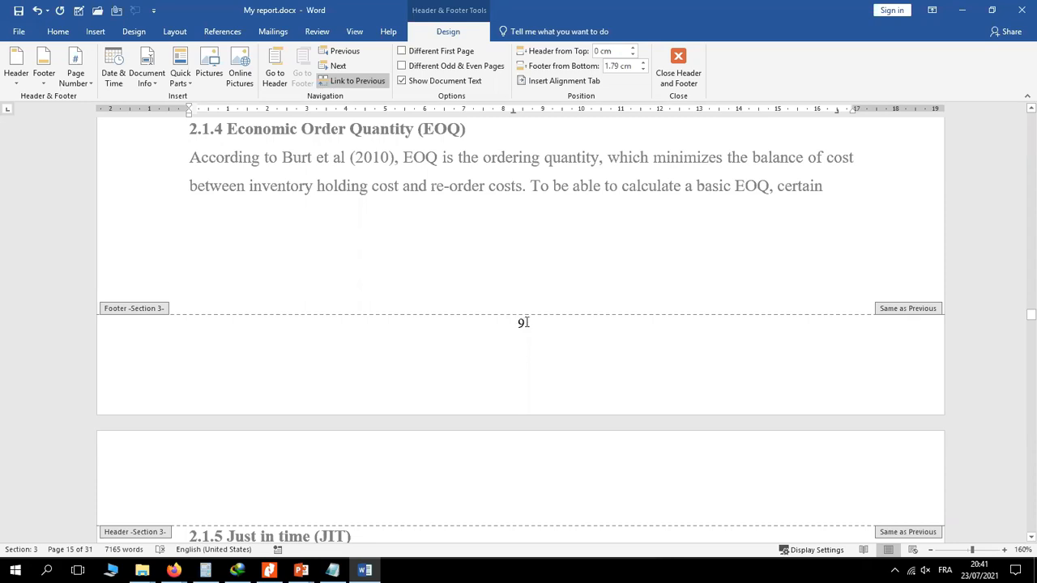
pyautogui.doubleClick(522, 322)
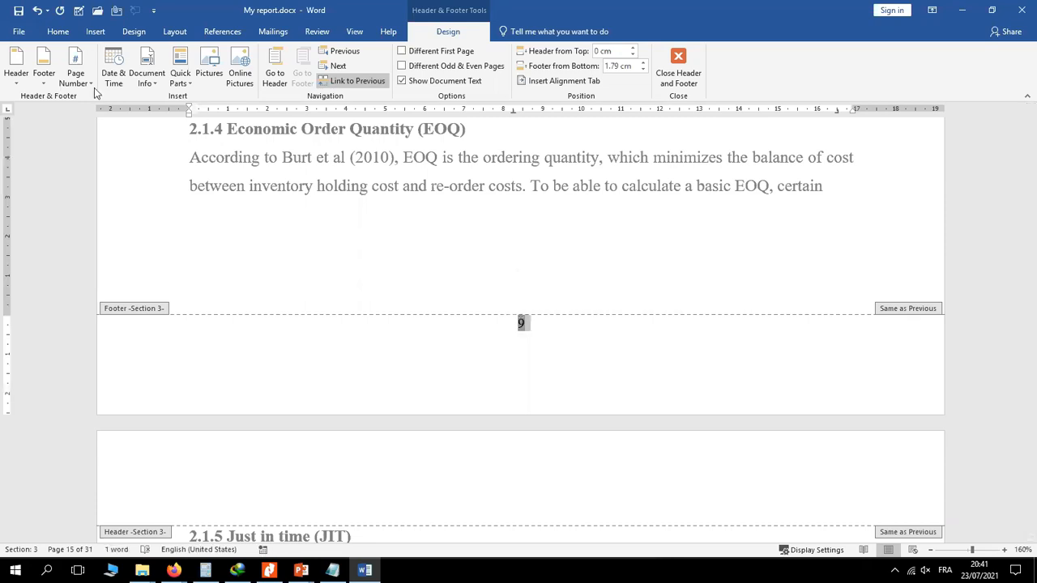
pyautogui.click(76, 77)
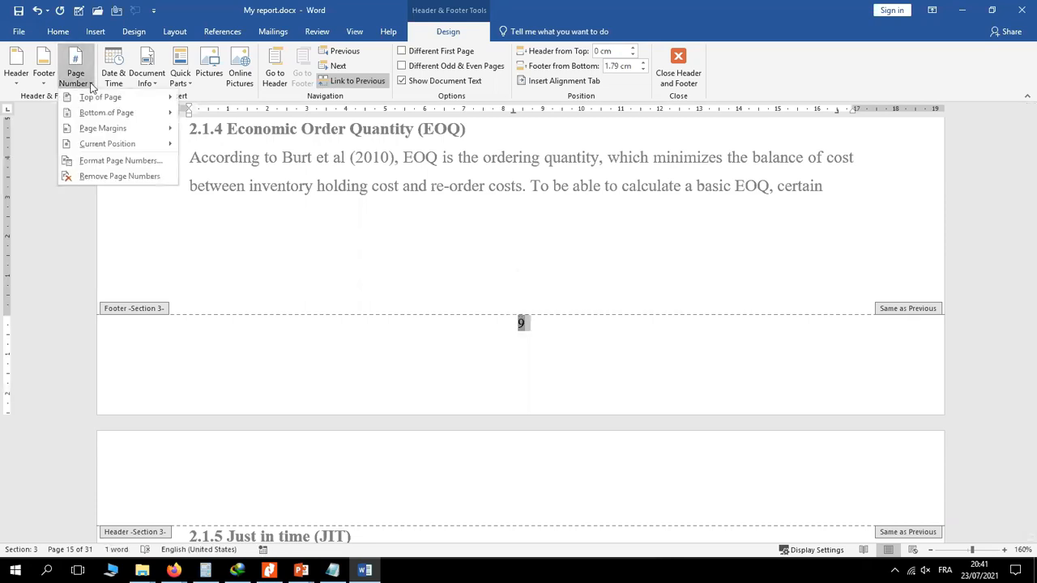
pyautogui.click(103, 166)
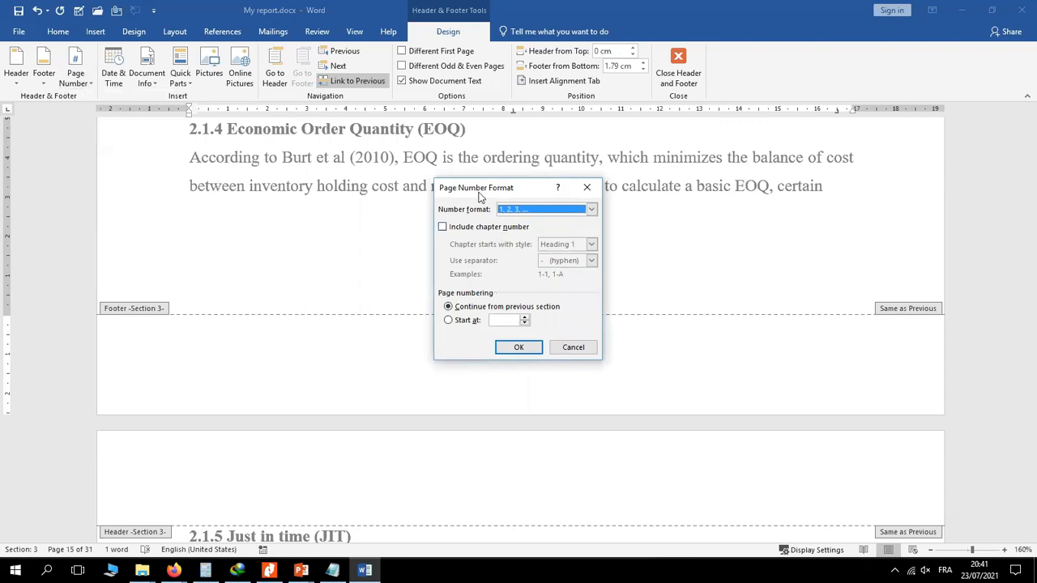
pyautogui.moveTo(476, 193); pyautogui.dragTo(602, 155)
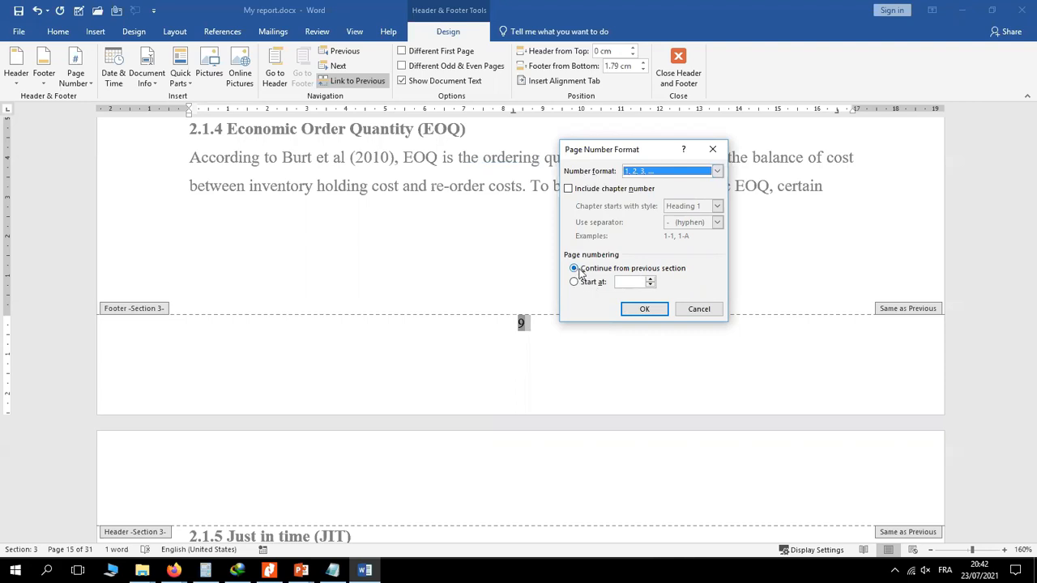
pyautogui.click(651, 280)
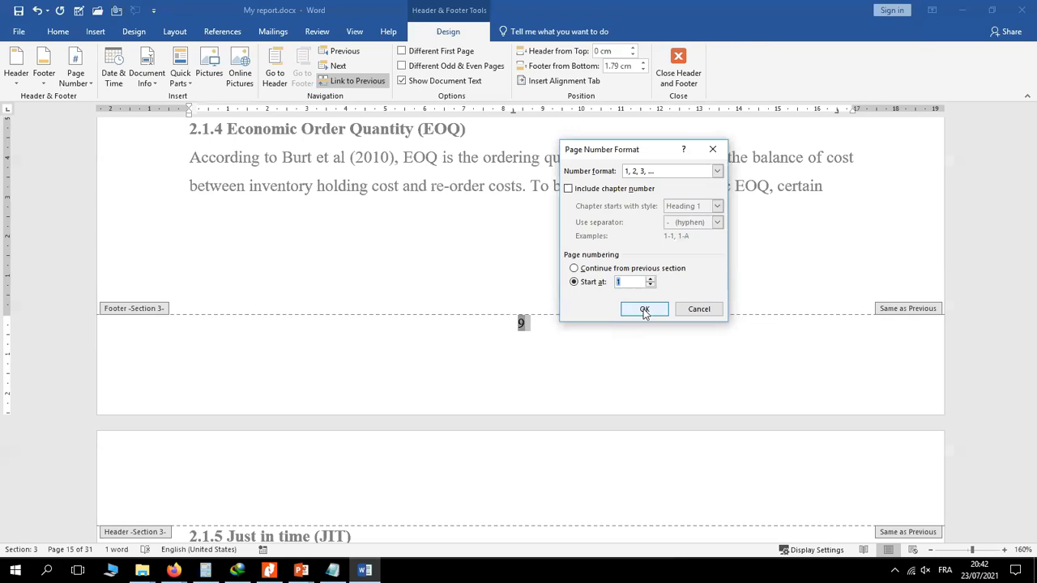
pyautogui.click(644, 311)
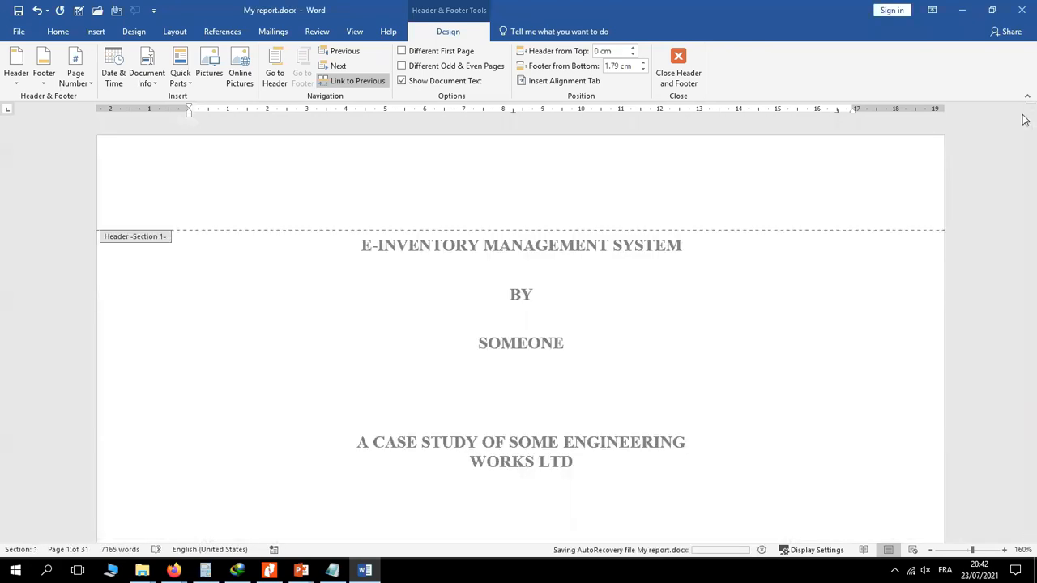